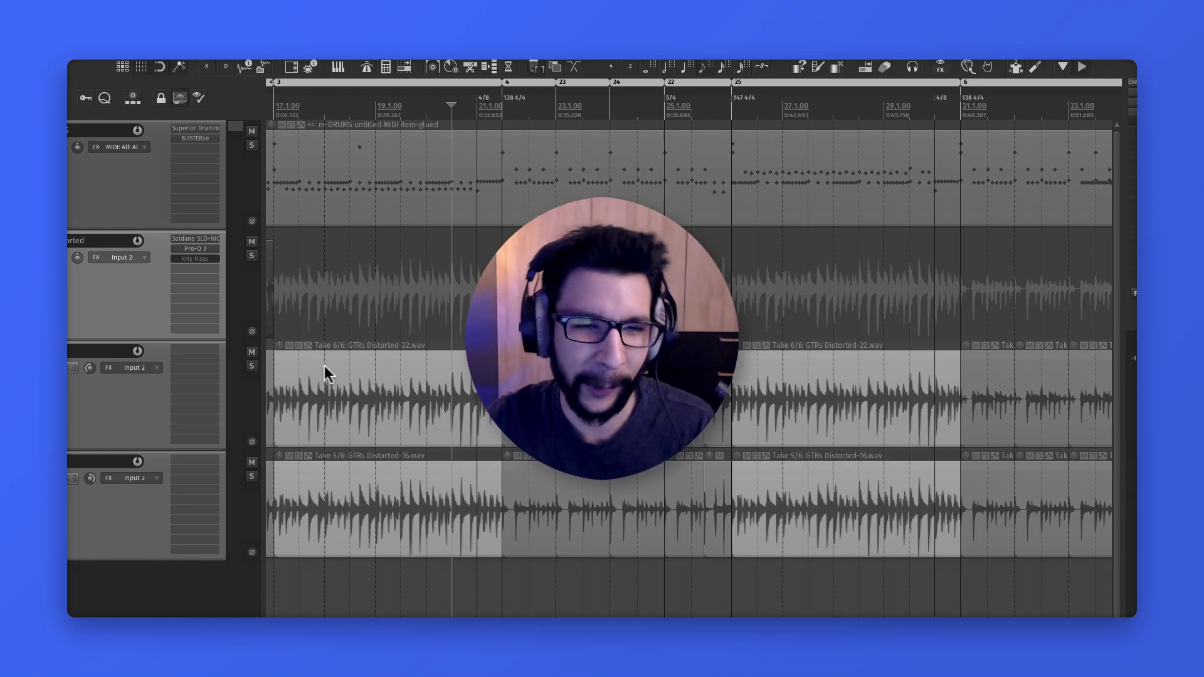
scroll(602, 370, "up", 1)
left_click(665, 370)
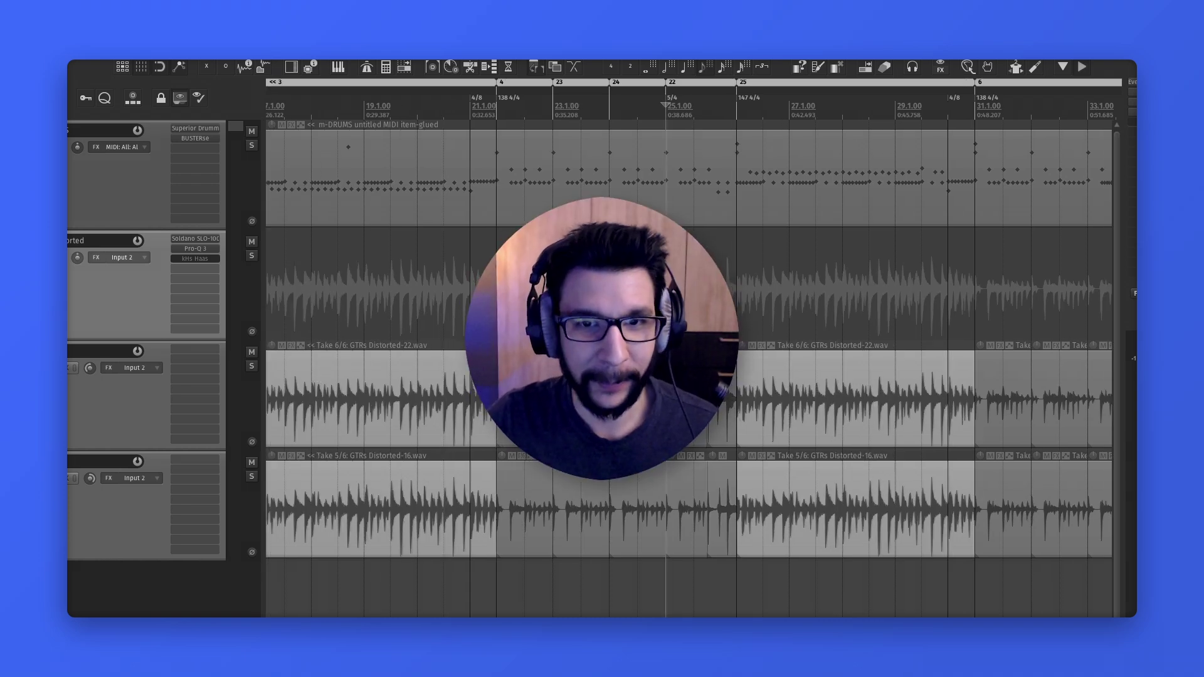
scroll(666, 370, "right", 1)
scroll(698, 370, "up", 3)
scroll(698, 437, "up", 1)
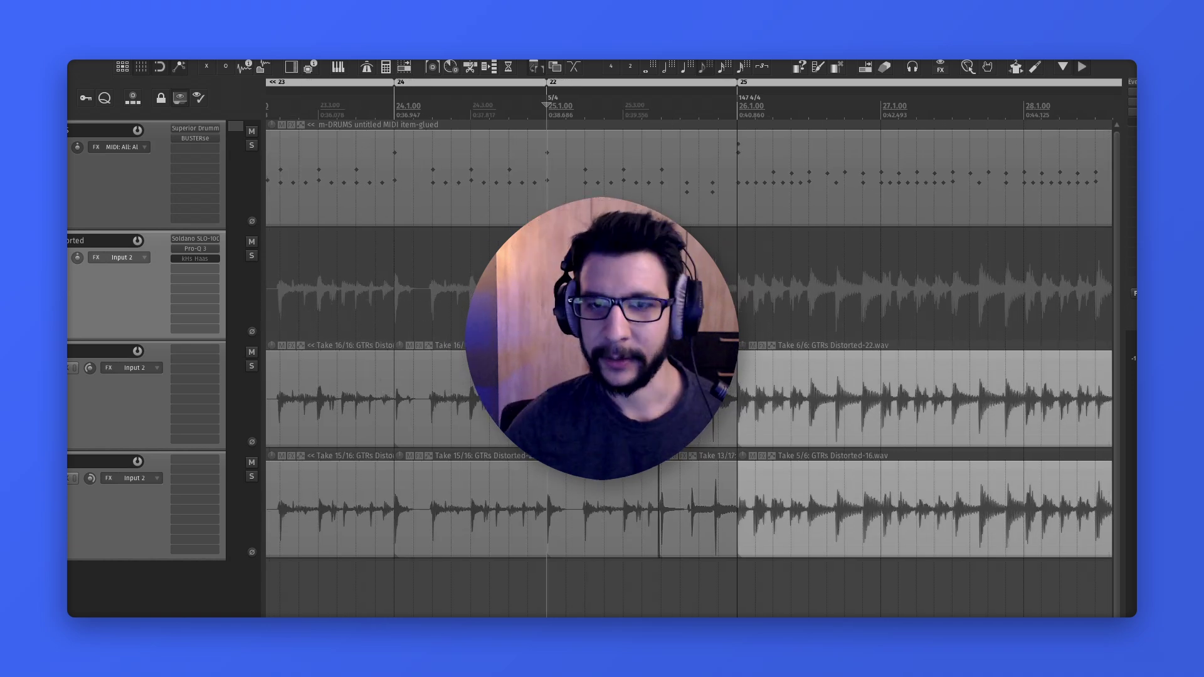
scroll(725, 420, "up", 1)
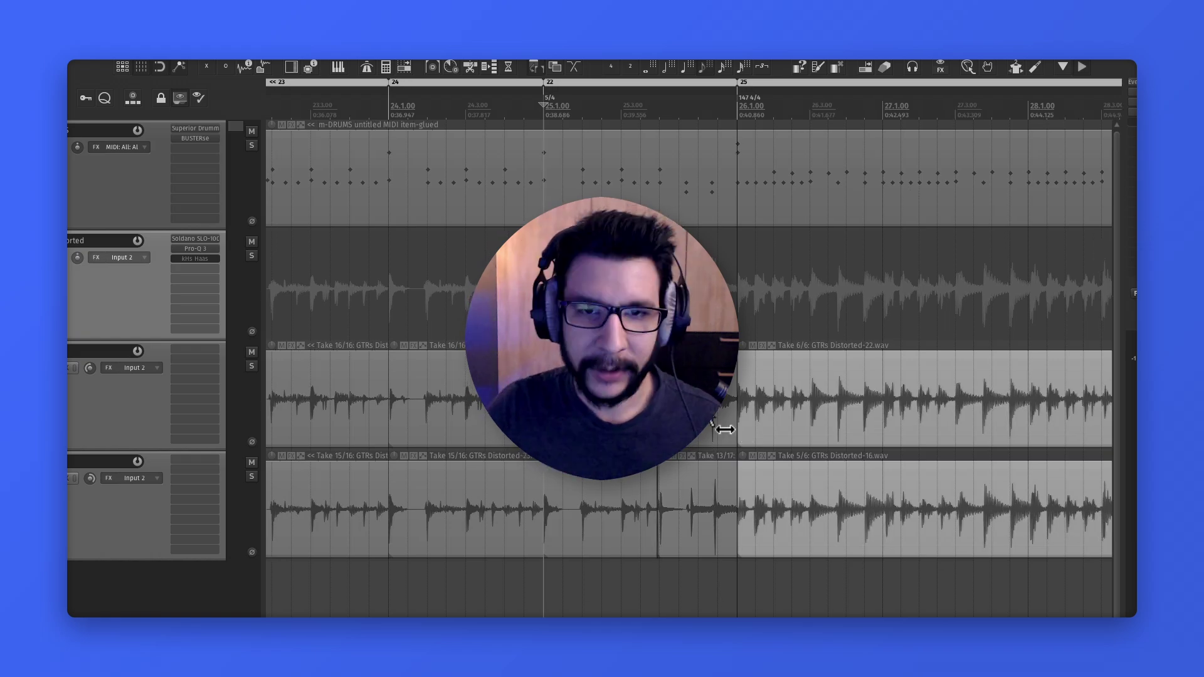
scroll(725, 430, "down", 5)
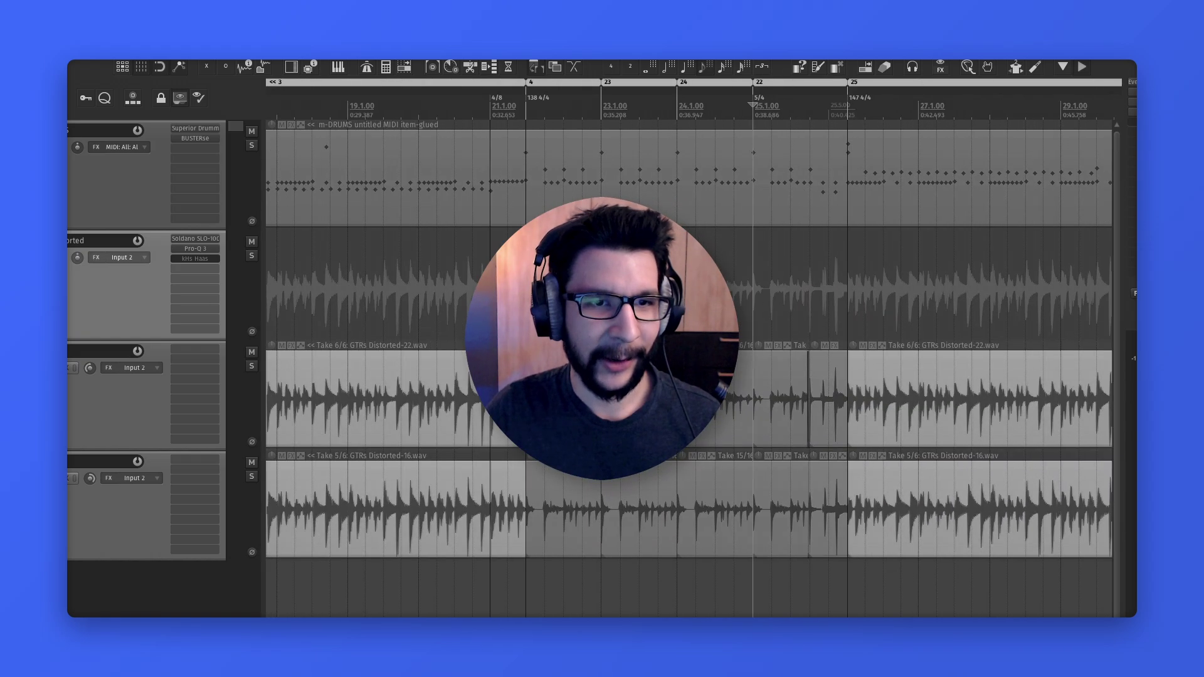
Play the arrangement from about bar 20, following the guitar items up to the short pink section before bar 26
left_click(491, 325)
left_click(457, 323)
key("space")
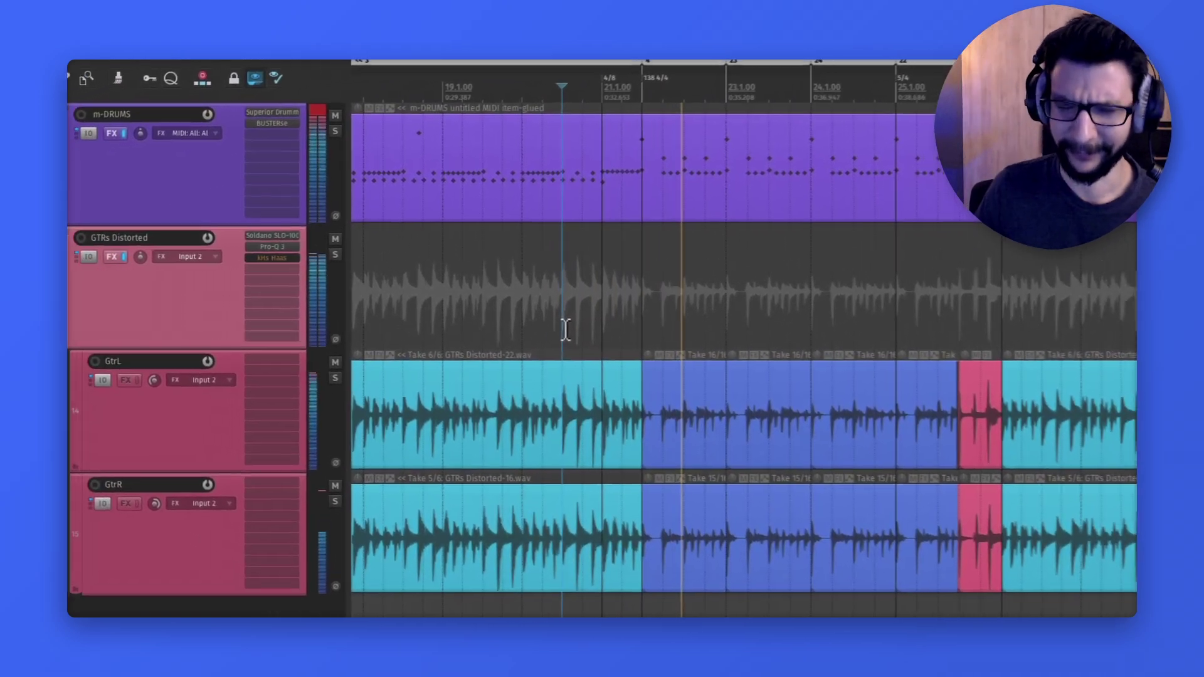
scroll(1026, 449, "up", 5)
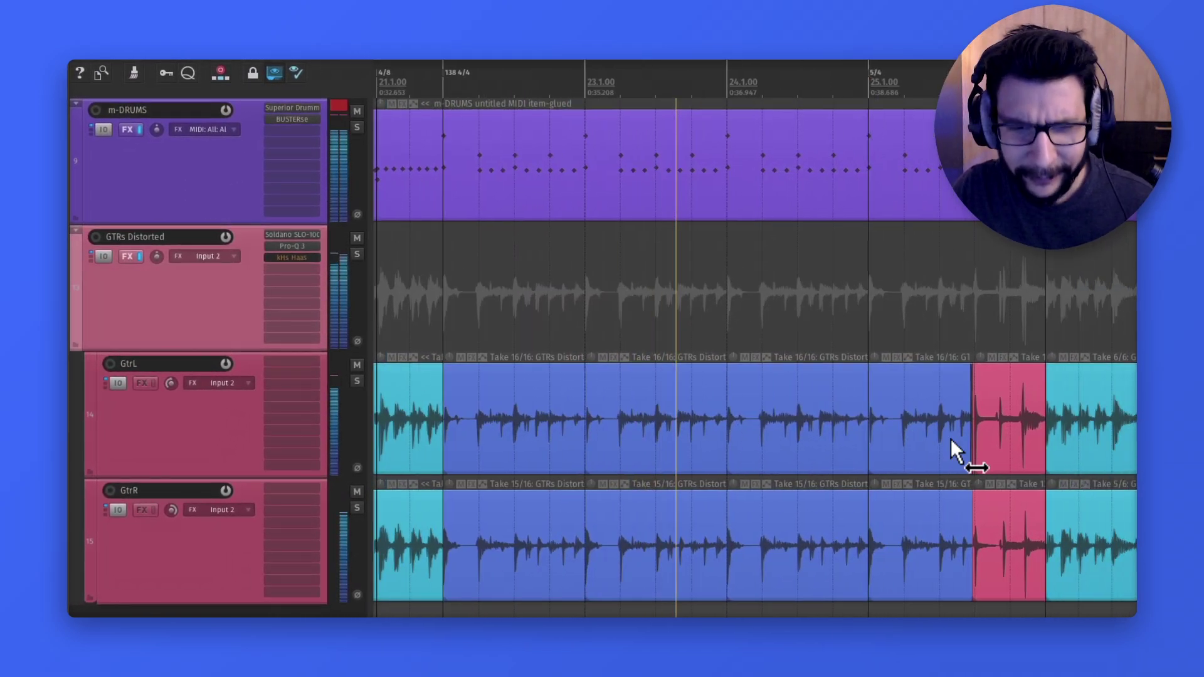
scroll(1029, 475, "up", 2)
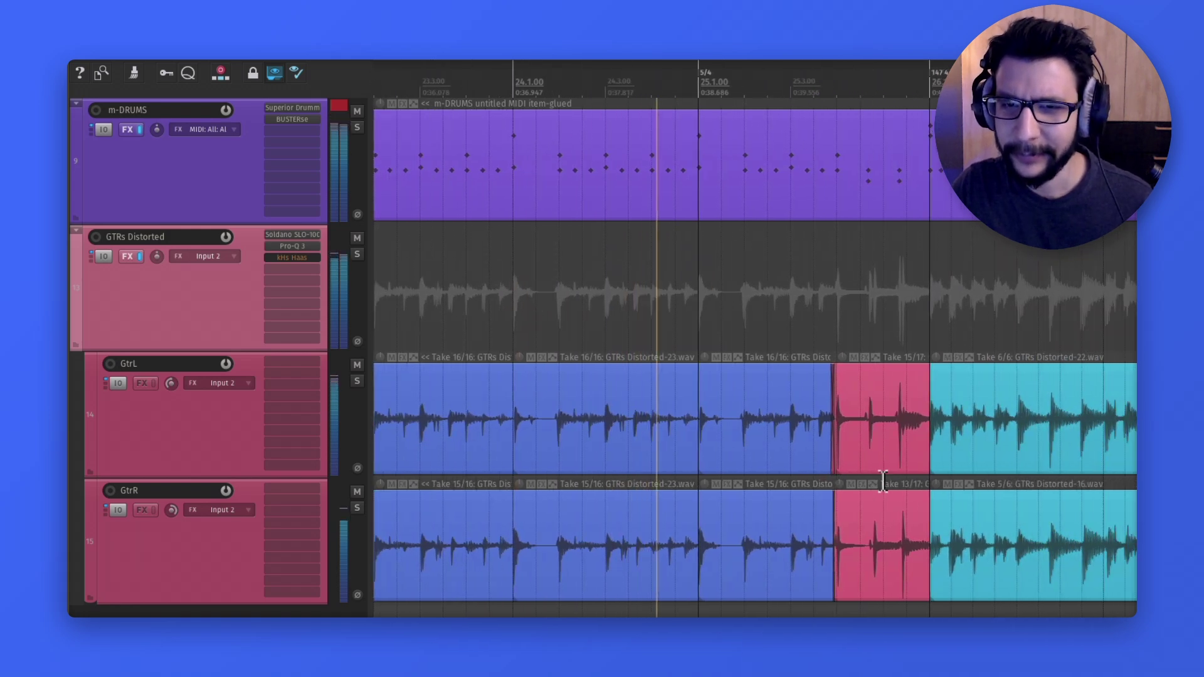
scroll(903, 477, "up", 1)
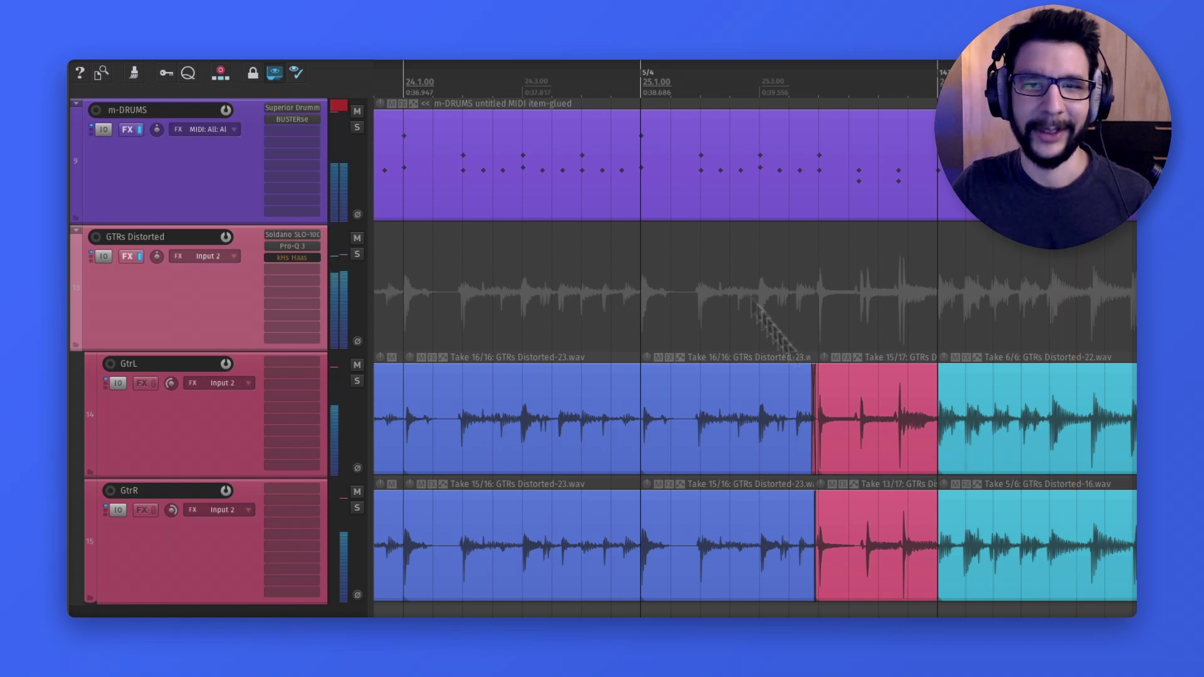
Select the short pink item before bar 26 on GtrL and expand its takes into lanes
left_click(766, 276)
left_click_drag(850, 413, 885, 572)
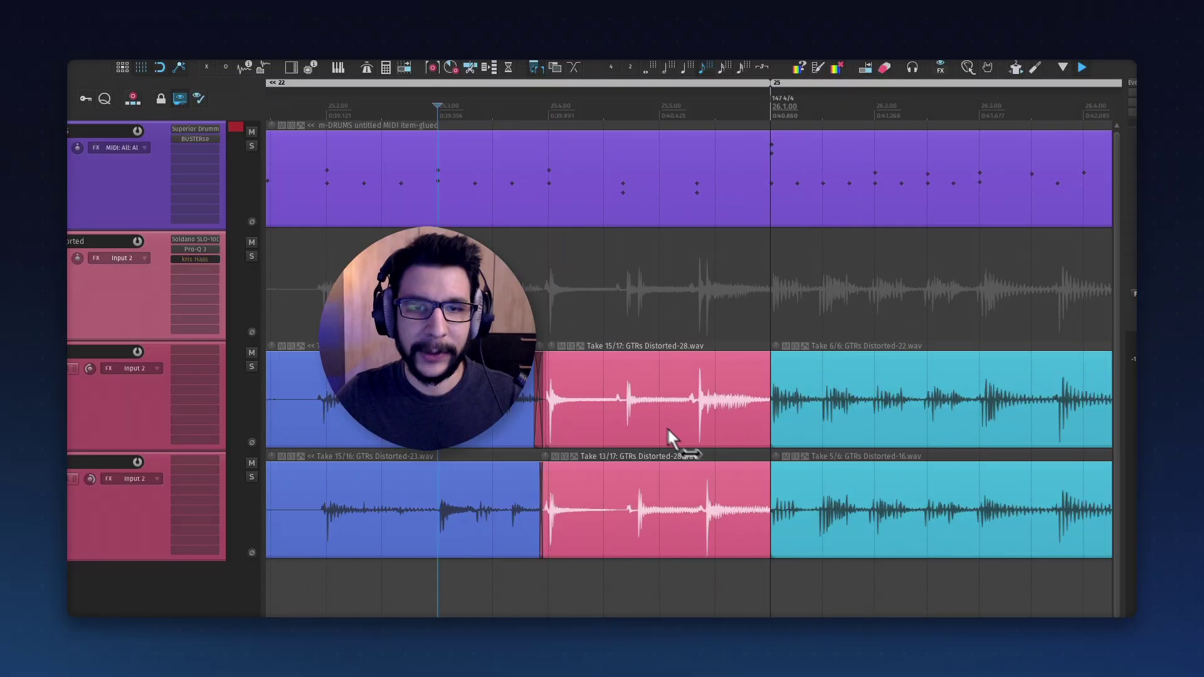
left_click(668, 417)
scroll(668, 405, "down", 4)
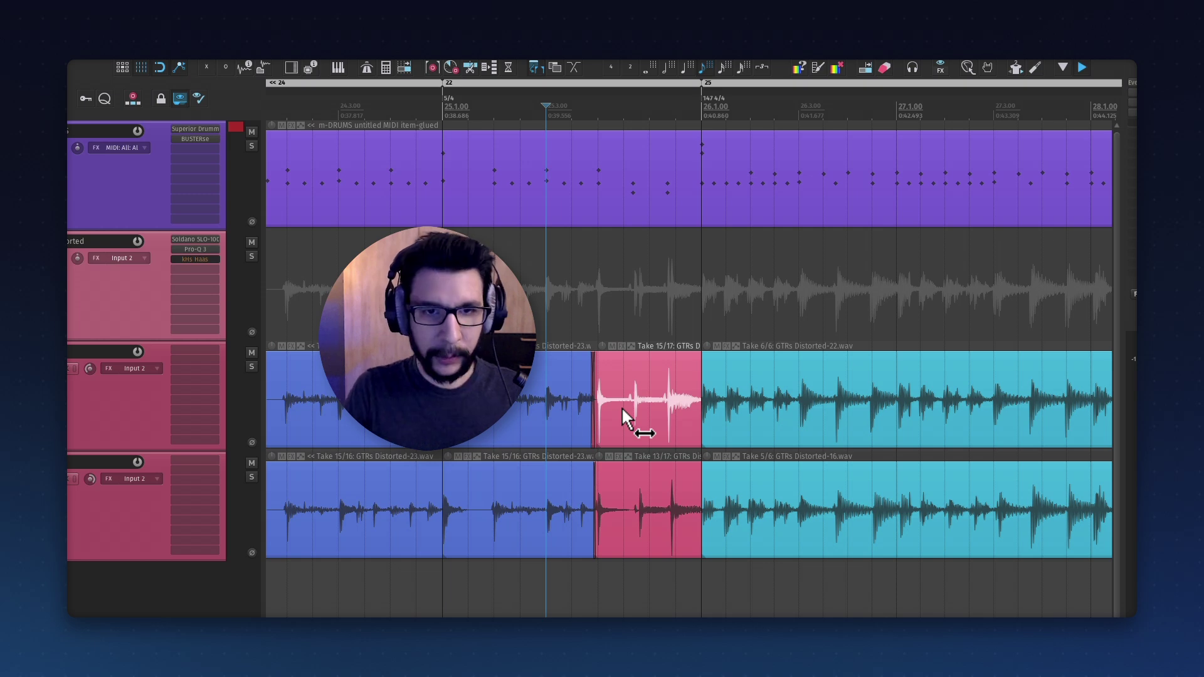
key("ctrl+l")
scroll(620, 387, "up", 3)
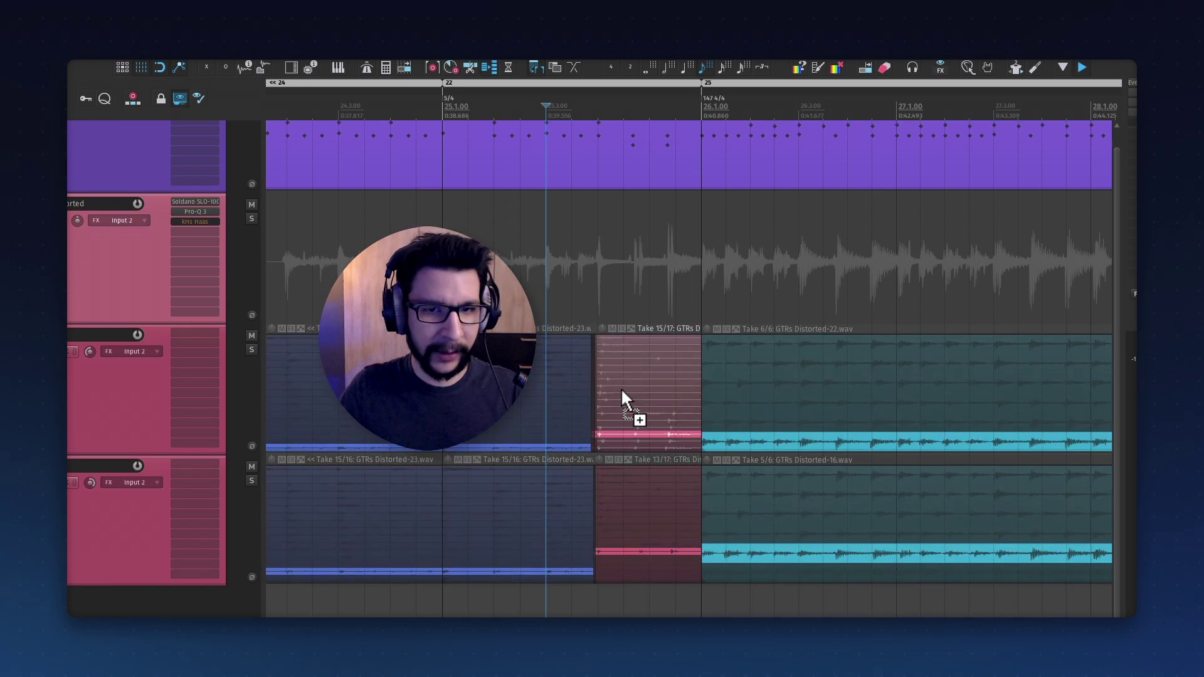
scroll(620, 389, "up", 1)
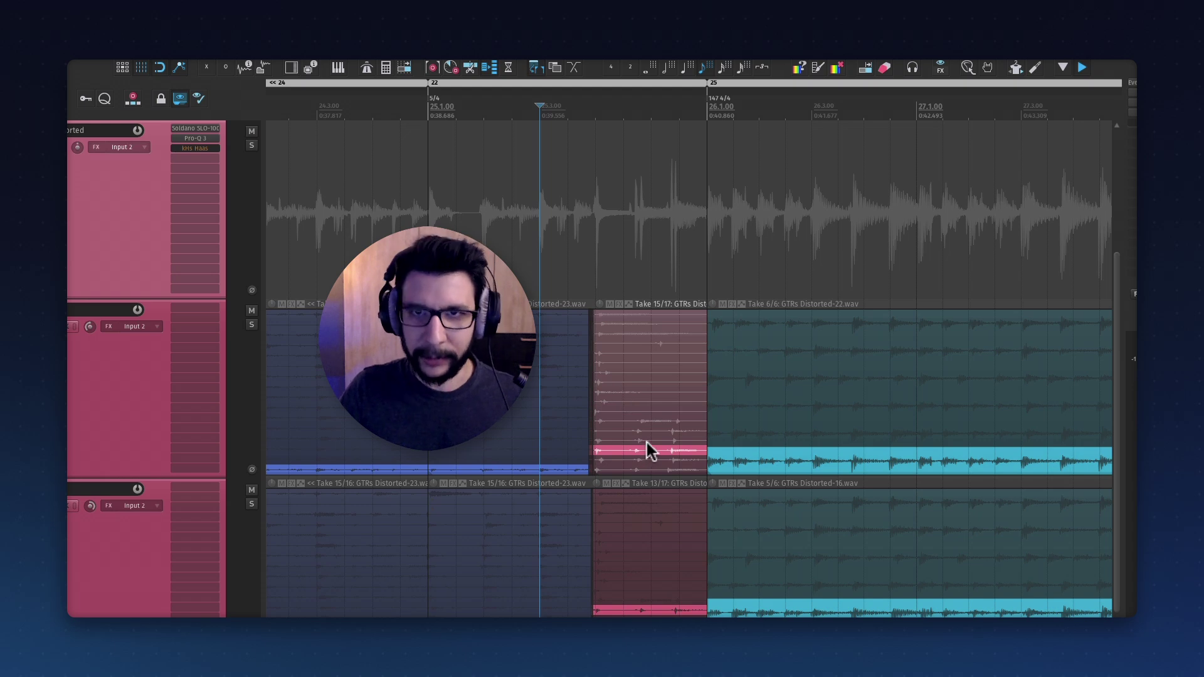
scroll(648, 435, "down", 1)
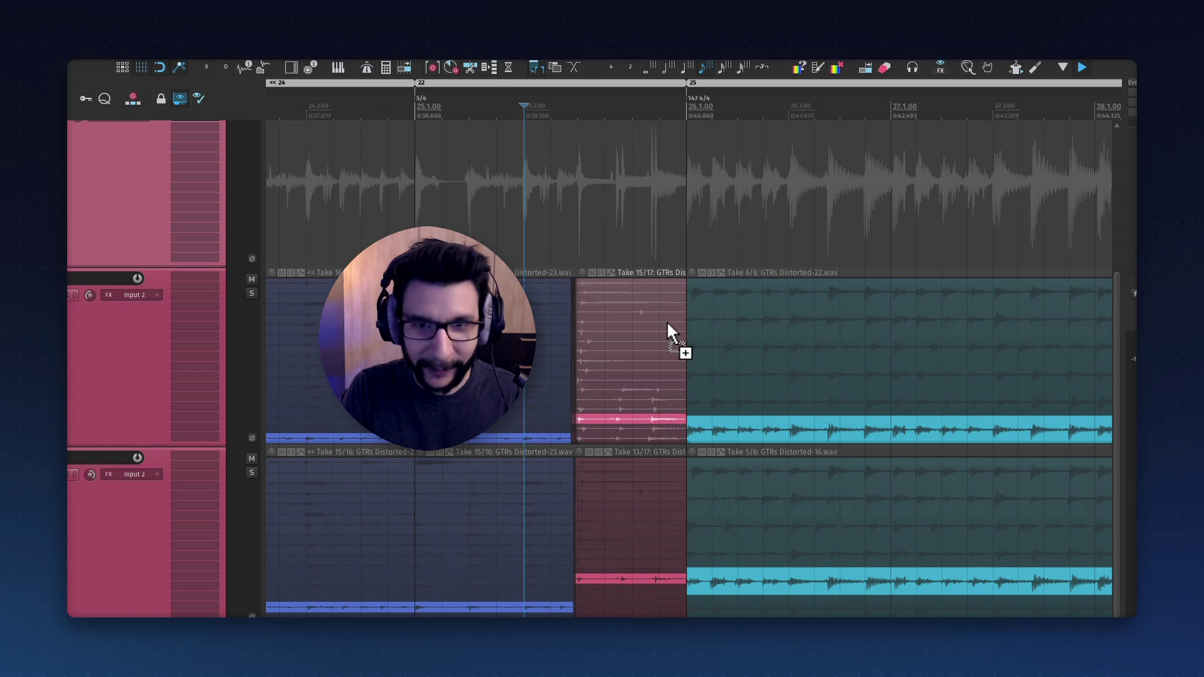
Collapse the take lanes and cycle the pink GtrL item between takes 14 and 15
key("ctrl+l")
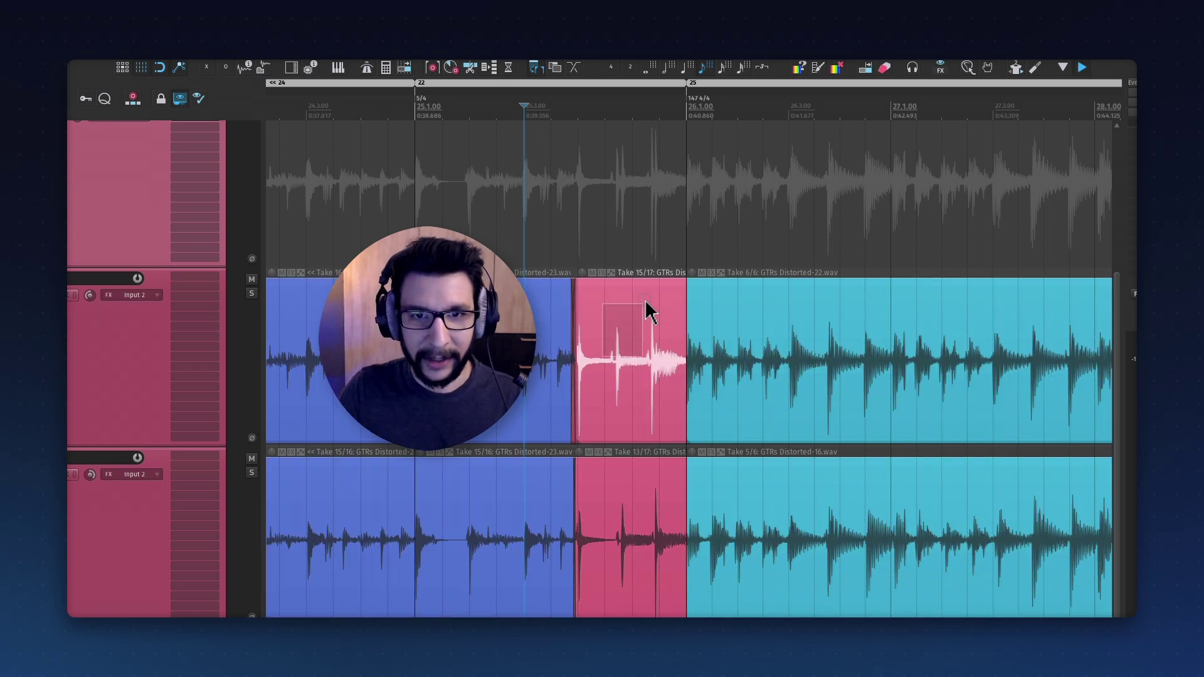
key("shift+t")
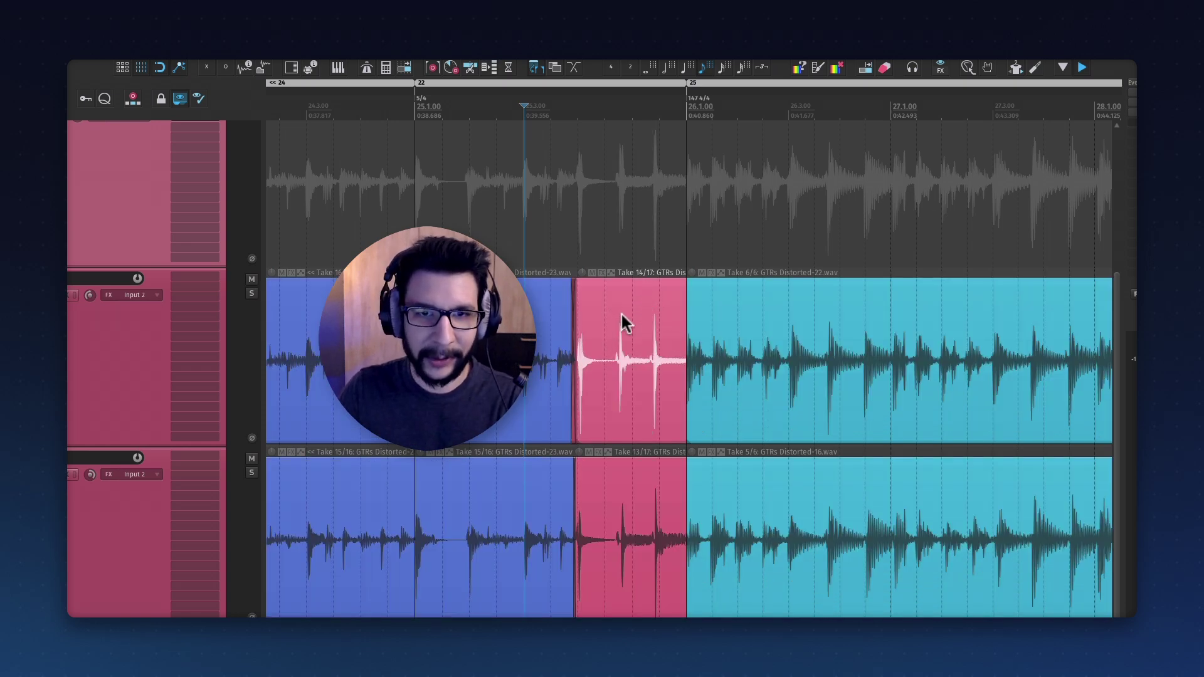
key("t")
key("shift+t")
key("t")
Expand the take lanes, activate take 16 on the pink GtrL item, return to take 15, and collapse the lanes
key("ctrl+l")
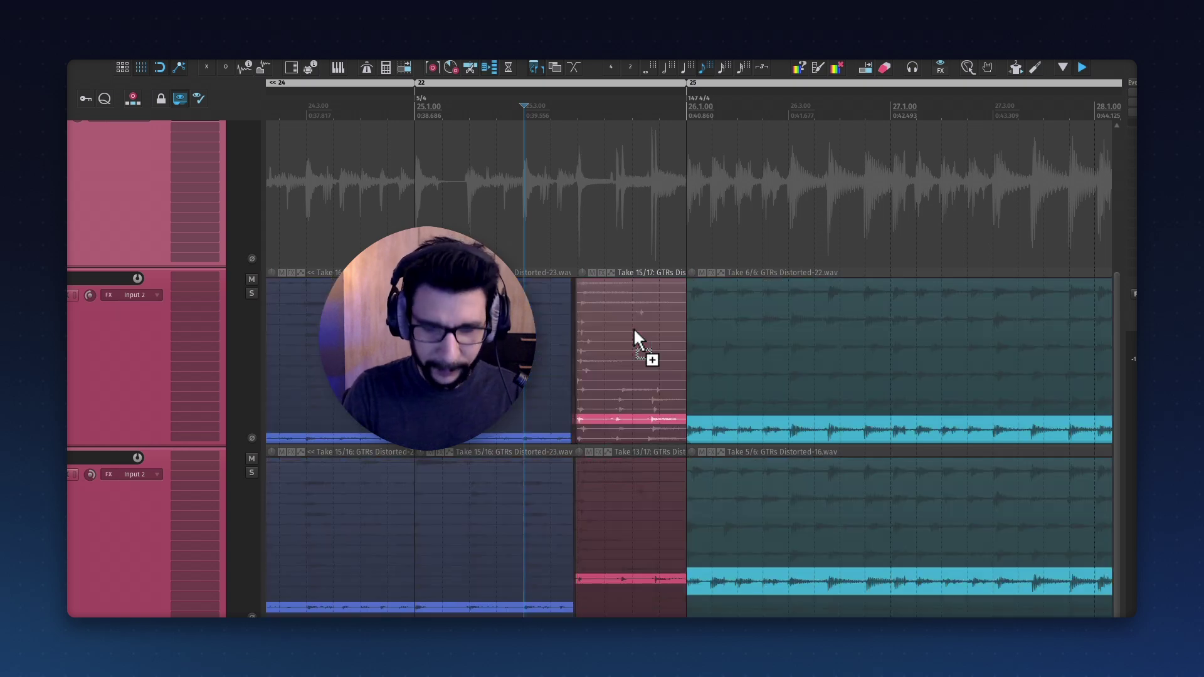
left_click(626, 400)
left_click(622, 427)
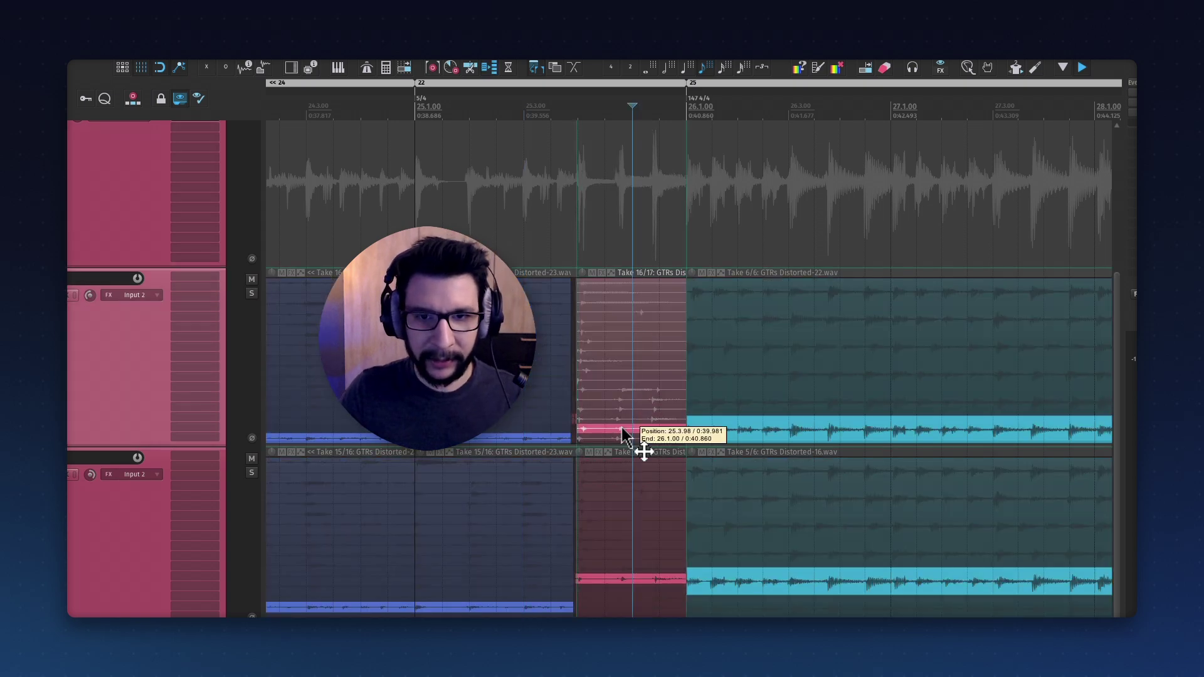
left_click(617, 421)
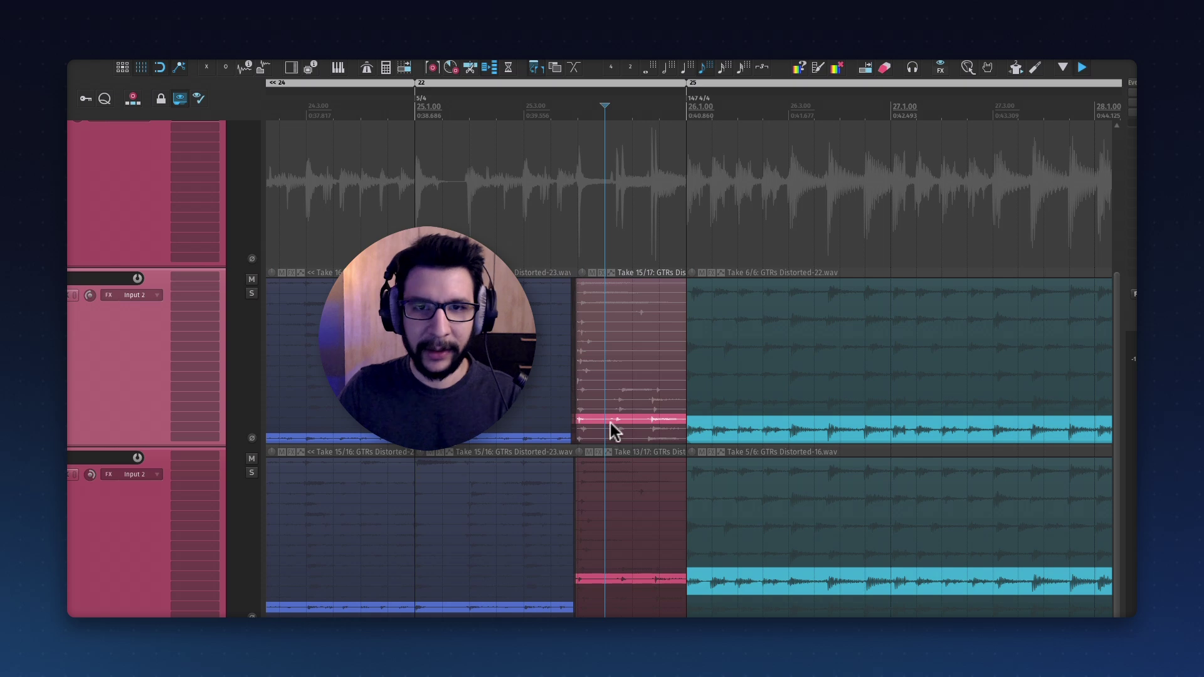
key("ctrl+l")
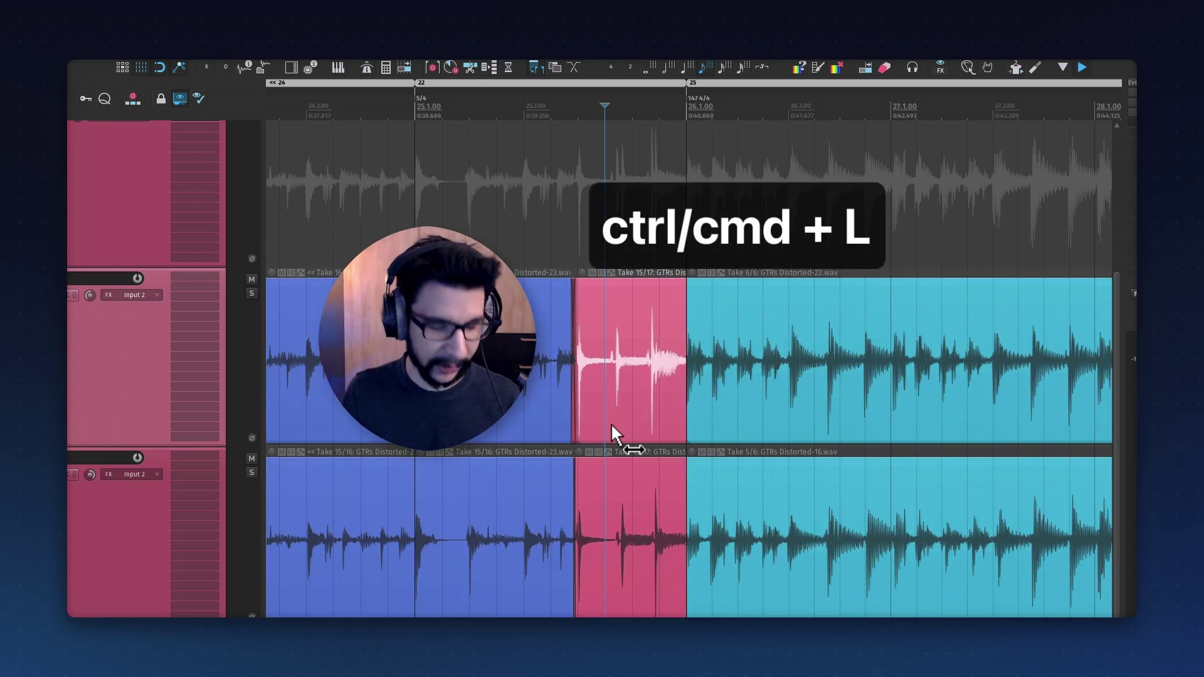
Solo GtrL and audition take 15 of its pink item from the start of the item
scroll(611, 423, "up", 3)
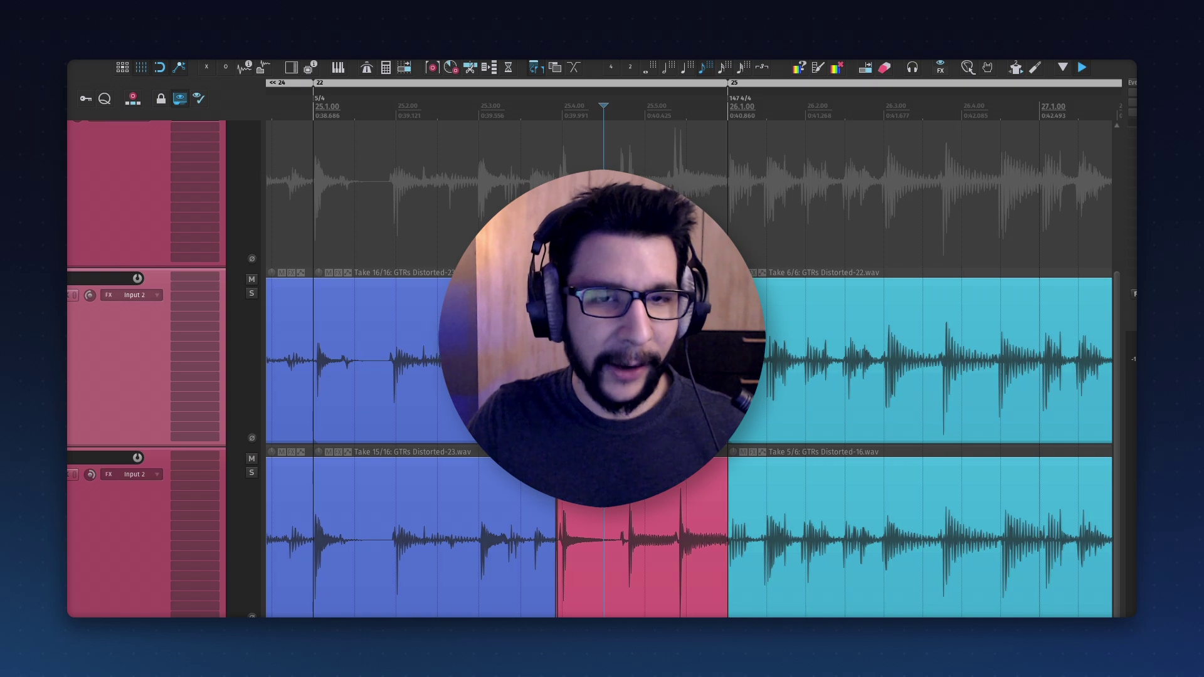
left_click_drag(569, 404, 645, 409)
scroll(645, 409, "down", 1)
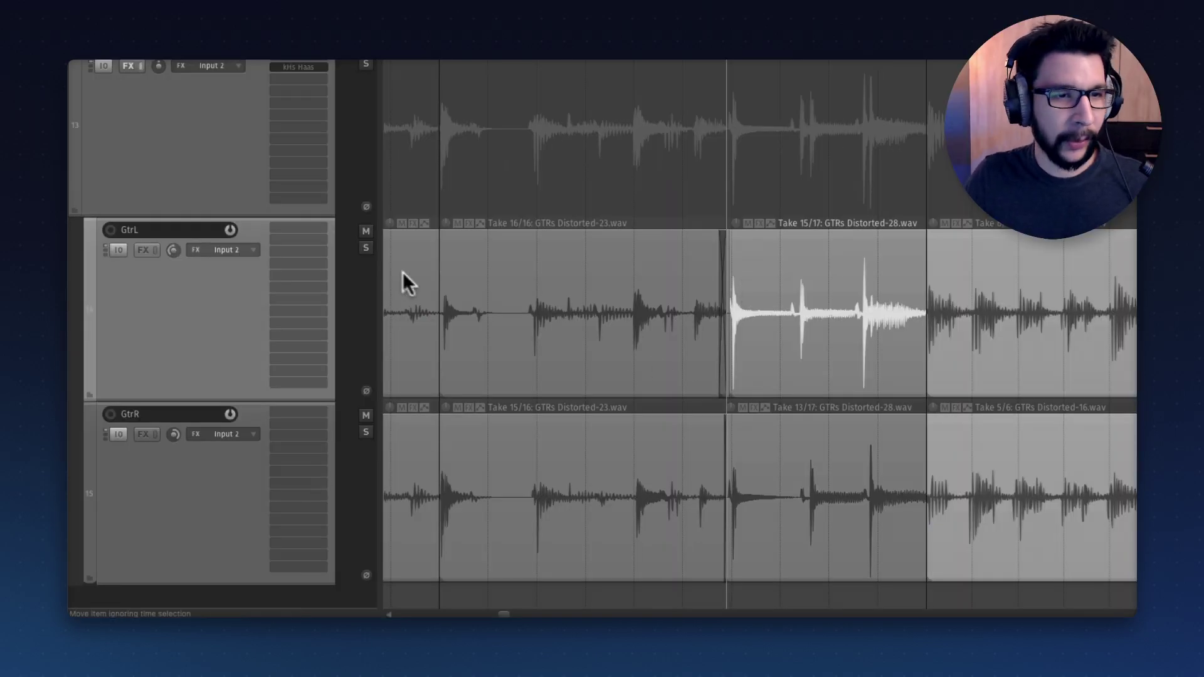
left_click(363, 247)
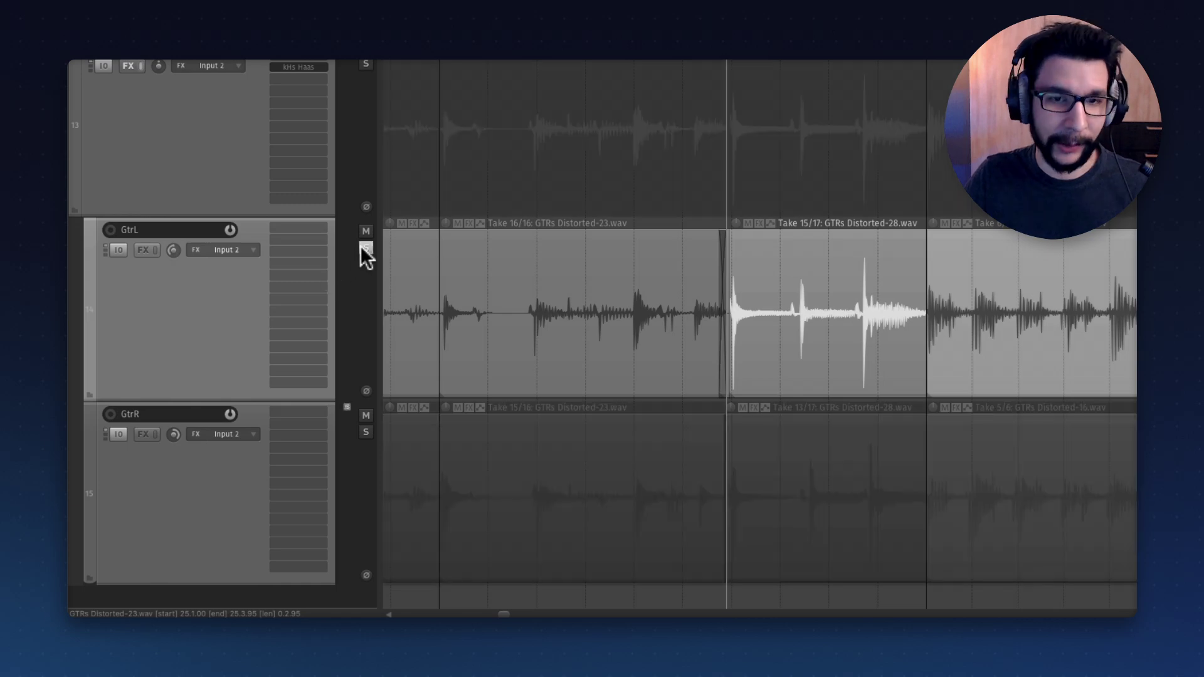
key("space")
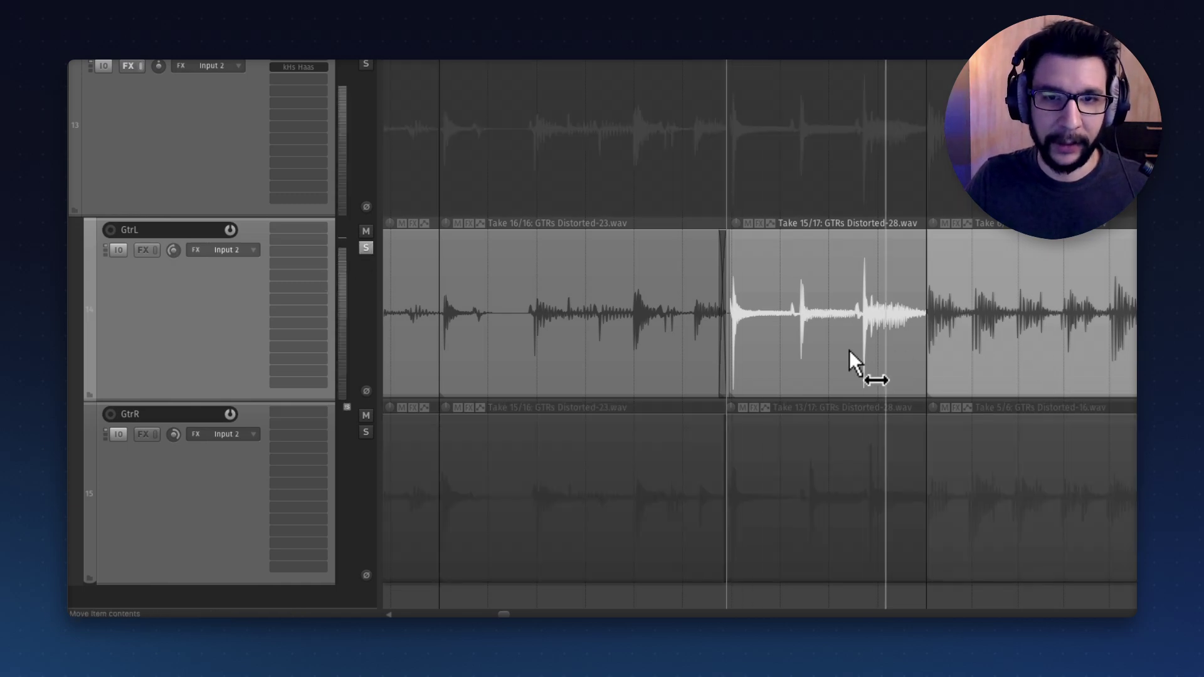
key("space")
Step the pink GtrL item back through takes 14 and 13 to take 12, auditioning along the way
key("shift+t")
key("space")
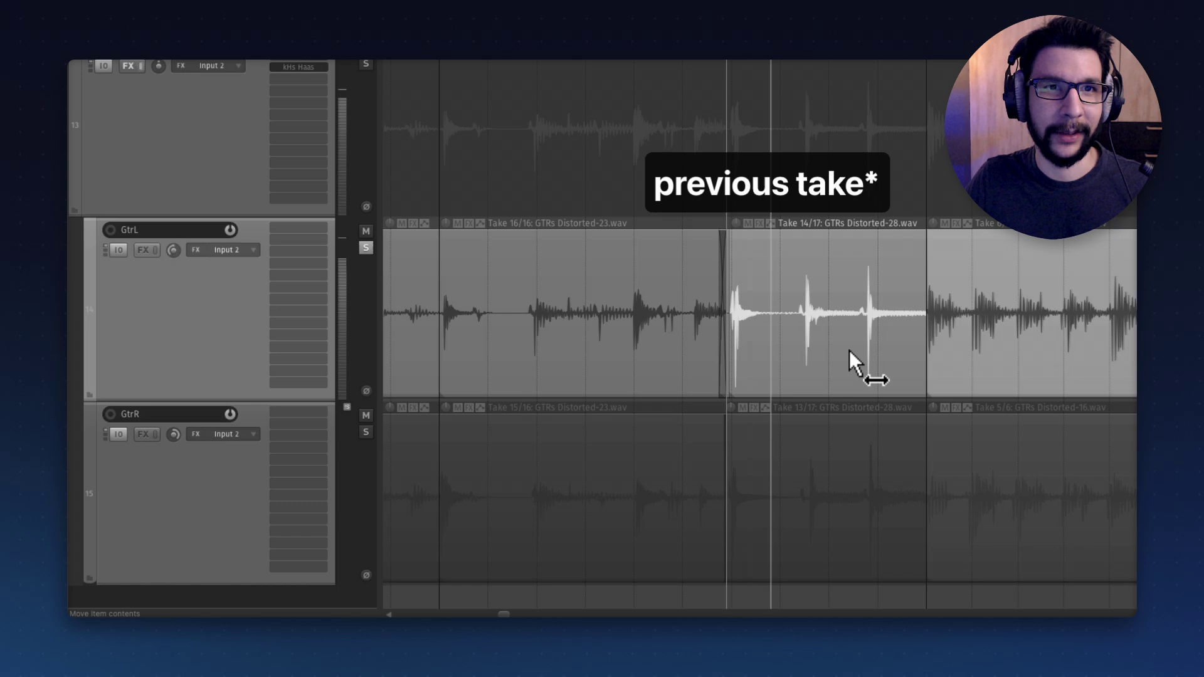
key("shift+t")
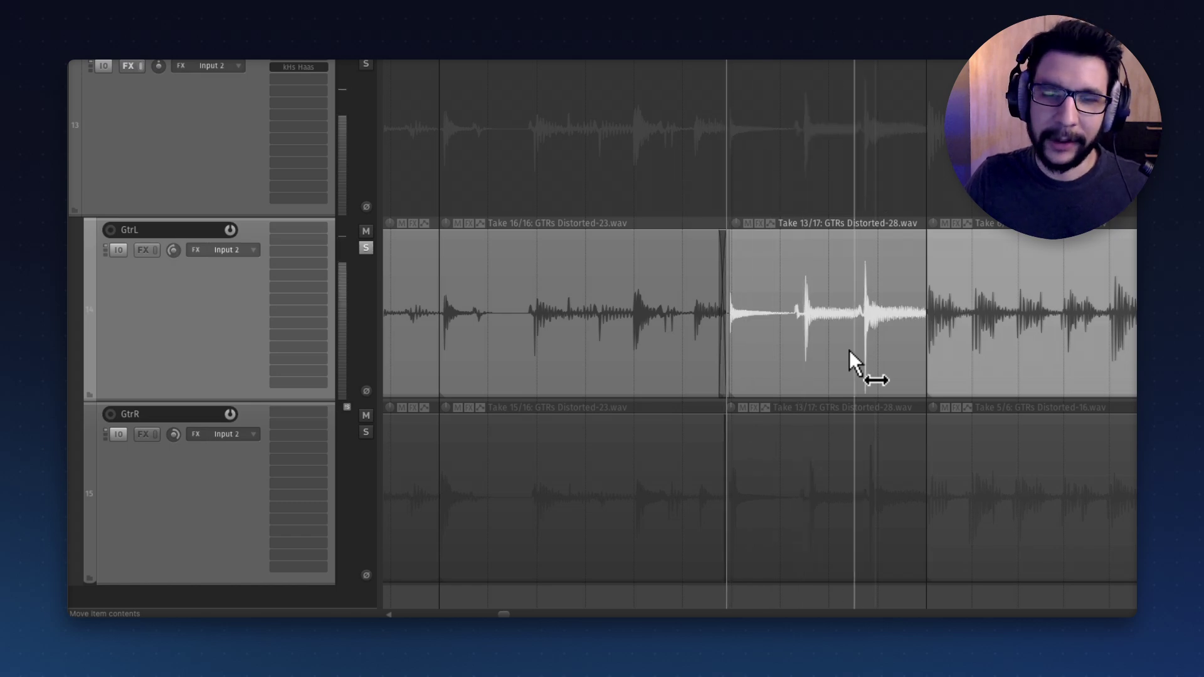
key("shift+t")
key("space")
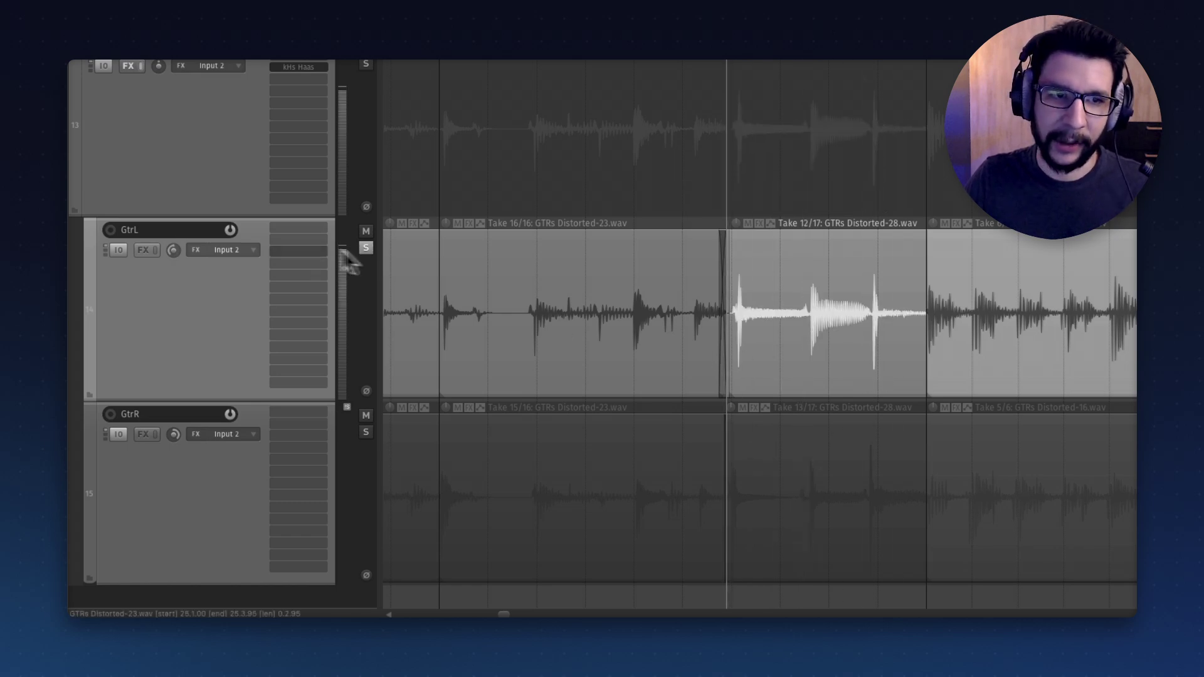
Move the solo from GtrL to GtrR, then switch the pink GtrR item to take 15
left_click(367, 247)
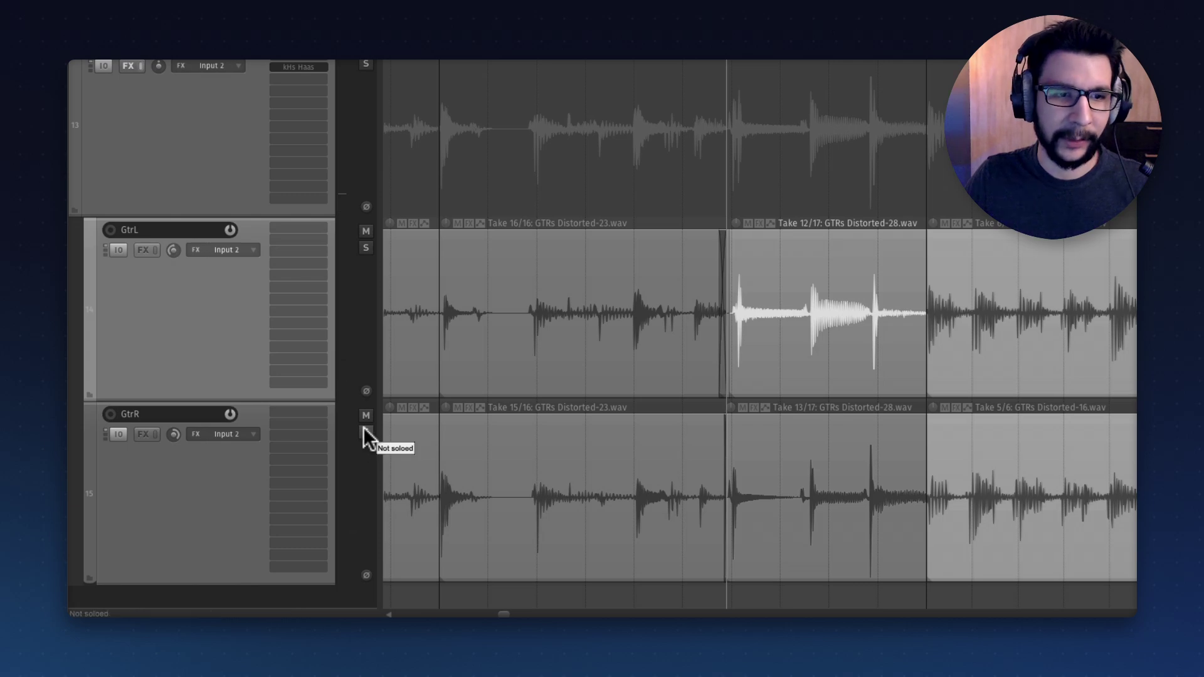
left_click(366, 432)
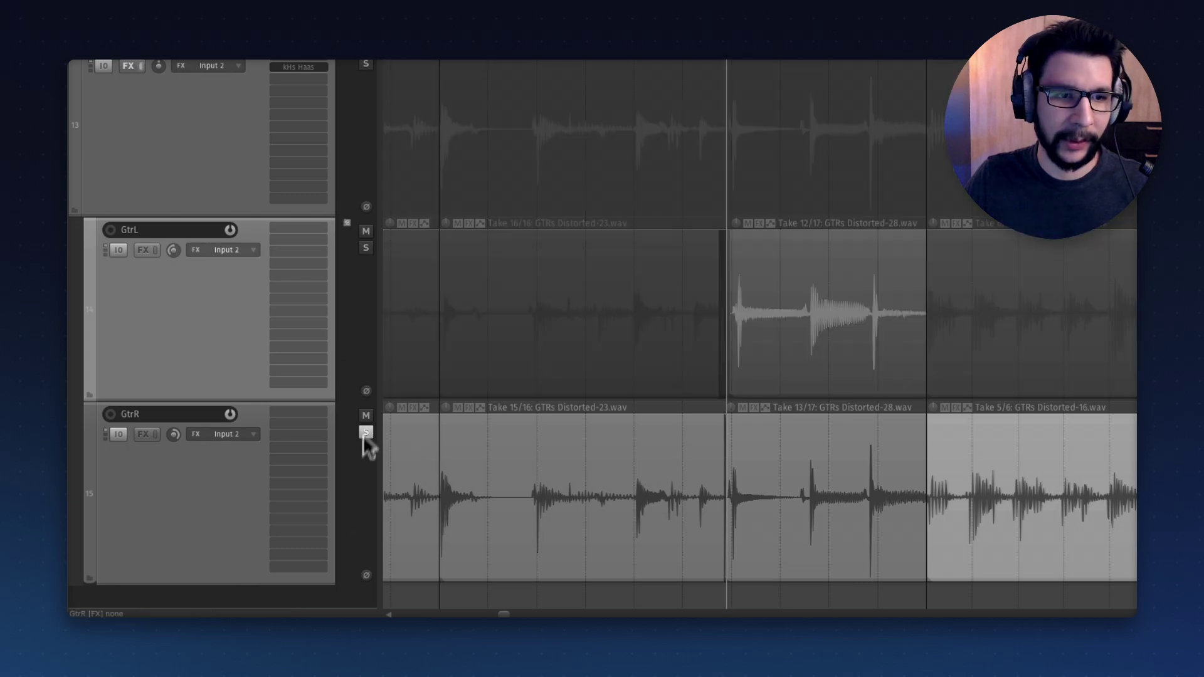
left_click(232, 512)
left_click(798, 475)
key("t")
key("t")
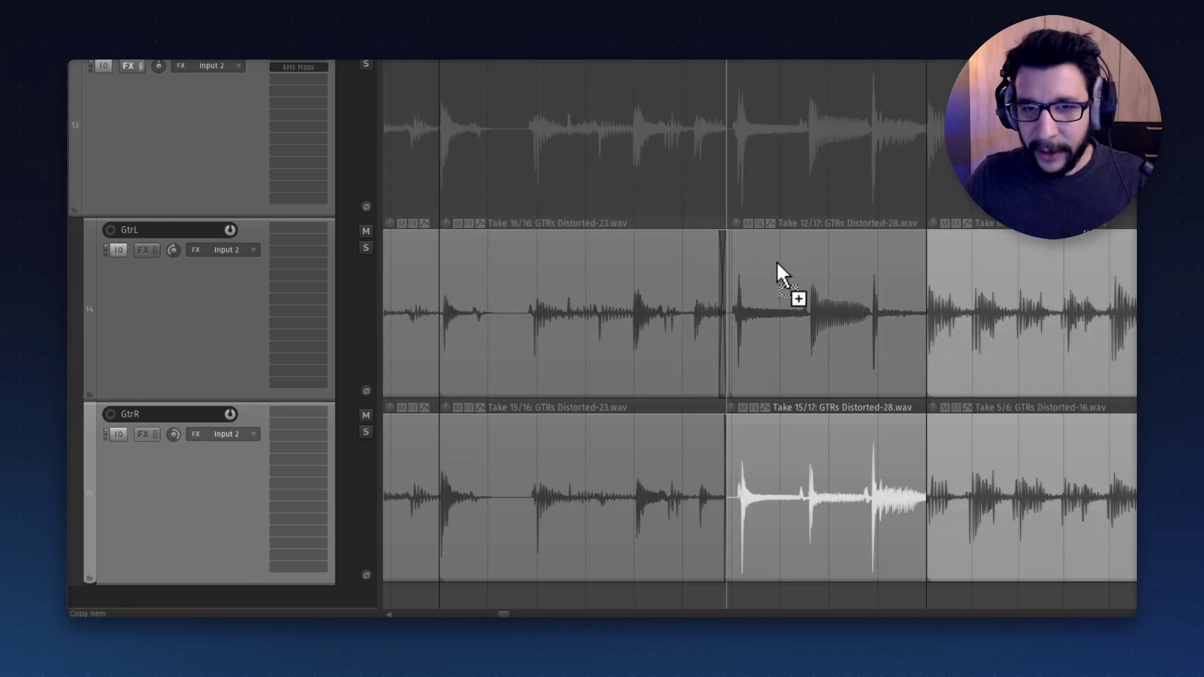
Examine the SWS/BR preview actions and their shortcuts in the action list, ending on "Preview media item under mouse"
scroll(777, 262, "down", 3)
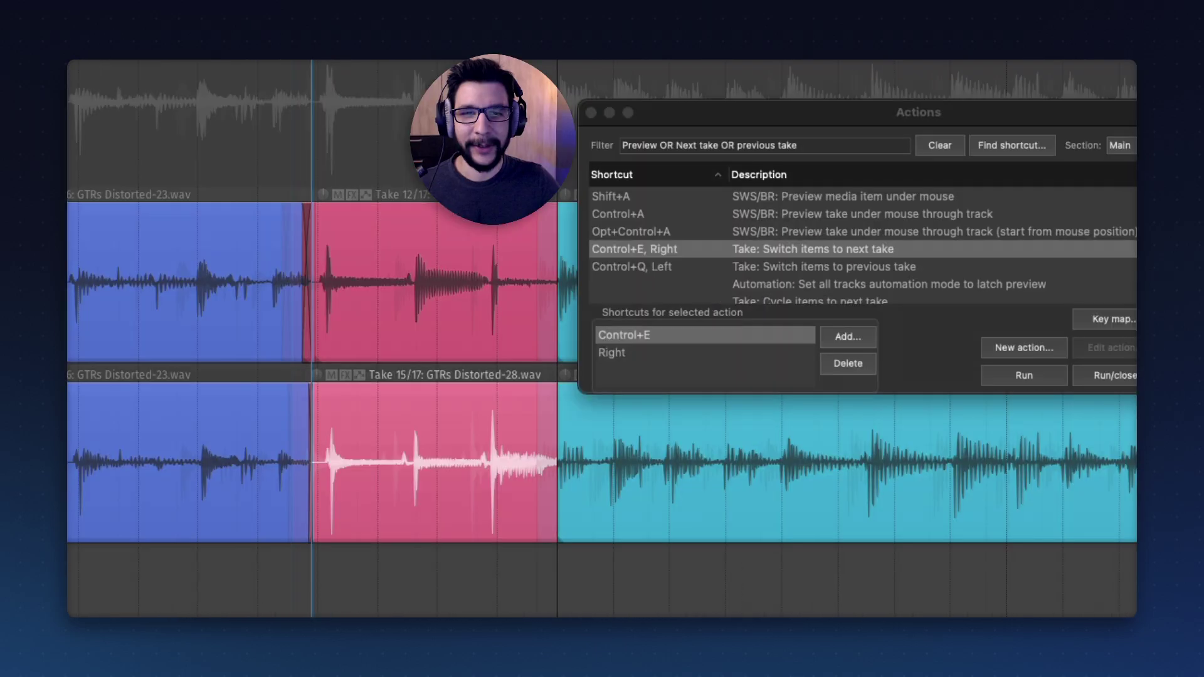
left_click(738, 230)
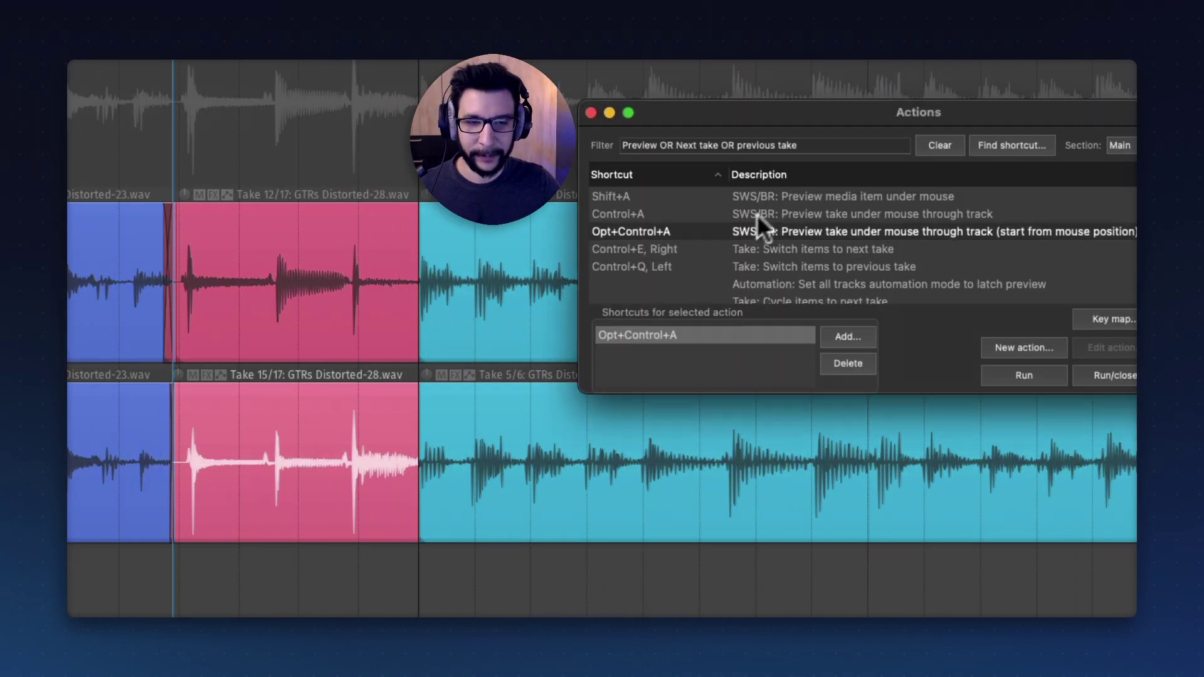
left_click(755, 214)
left_click(728, 231)
left_click(759, 214)
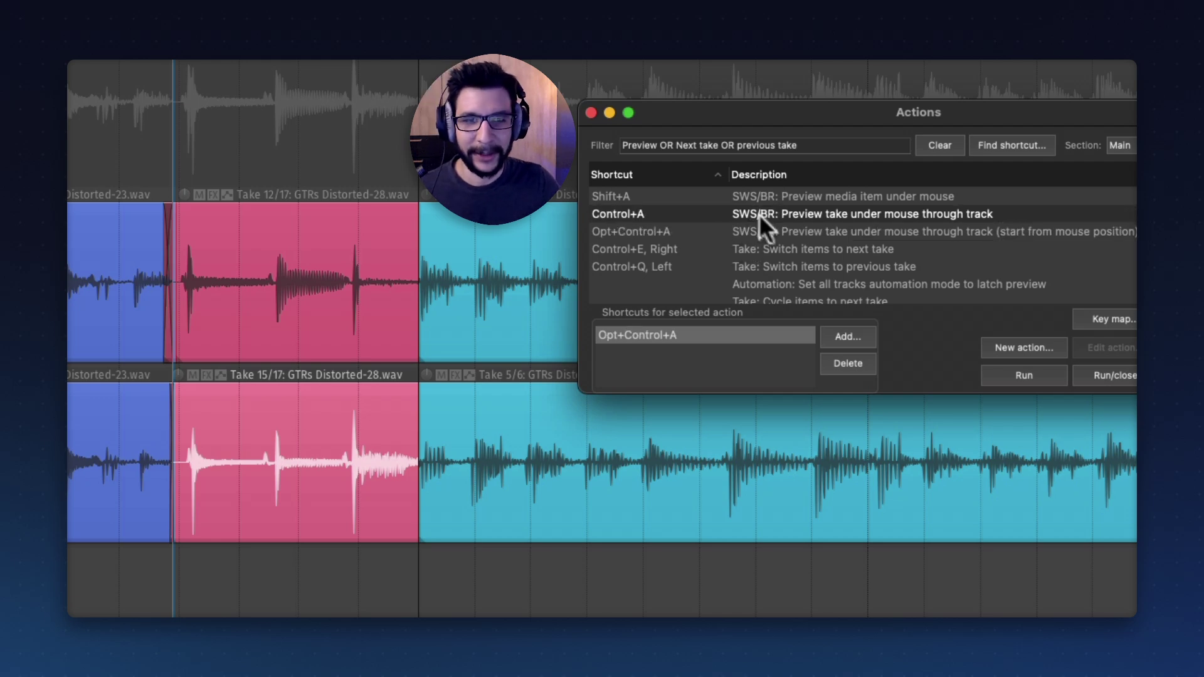
left_click(746, 194)
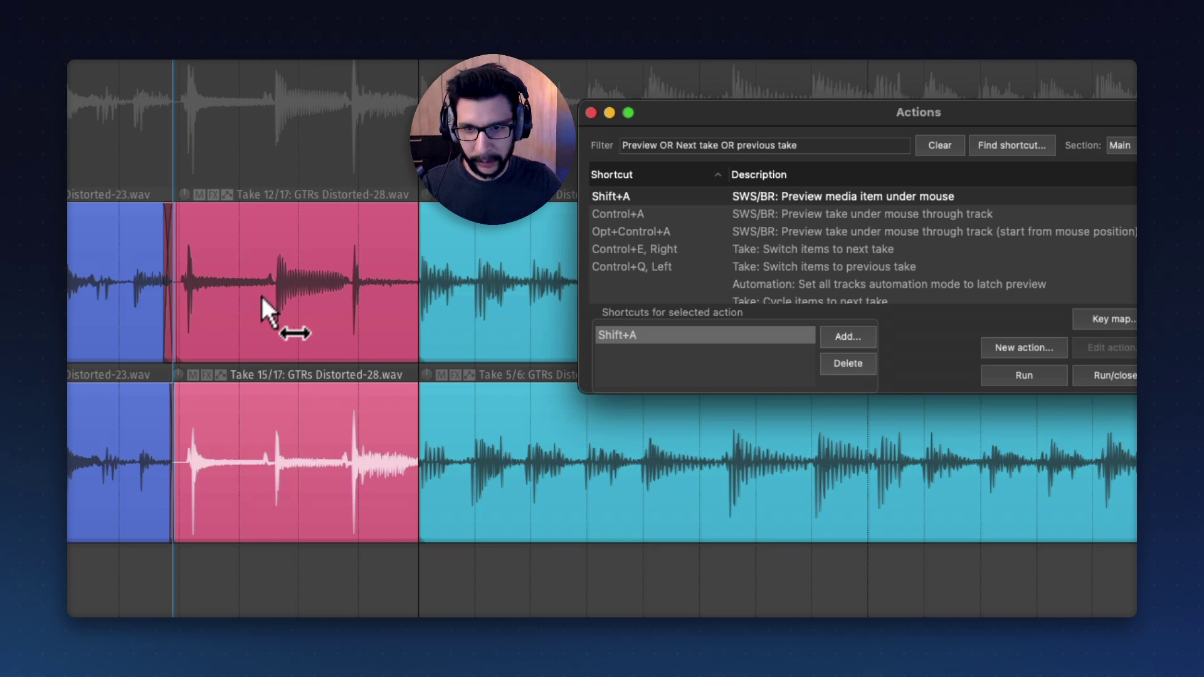
Select the pink GtrL item holding take 12
left_click(314, 270)
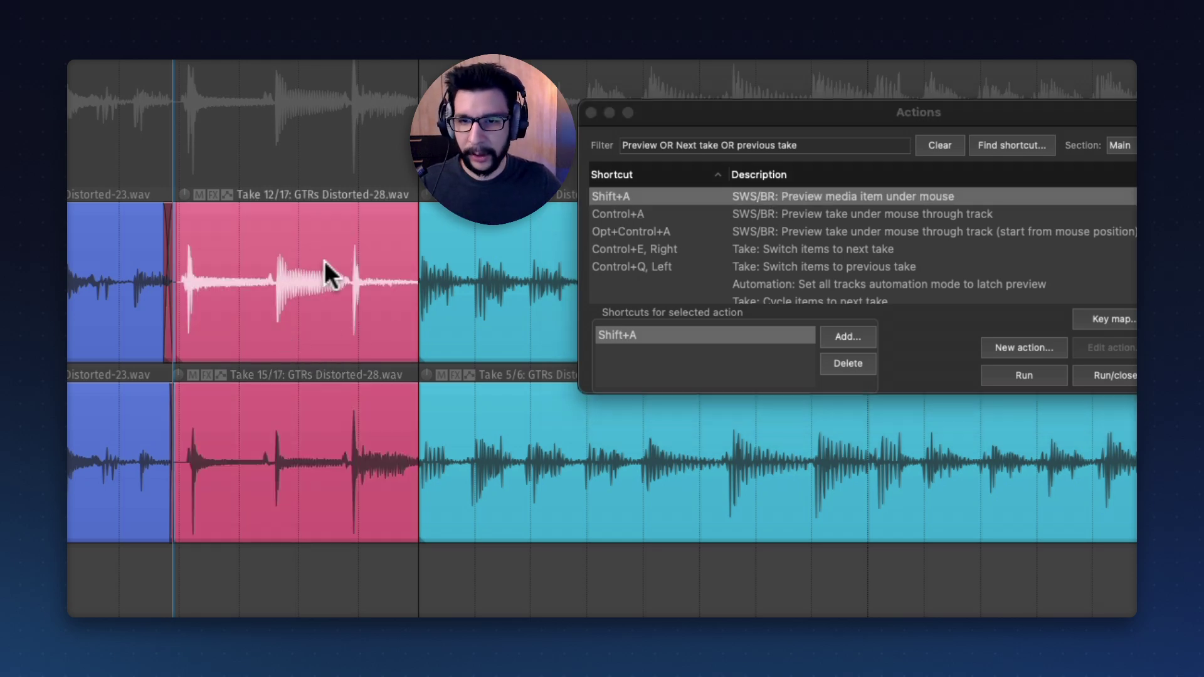
scroll(330, 269, "down", 1)
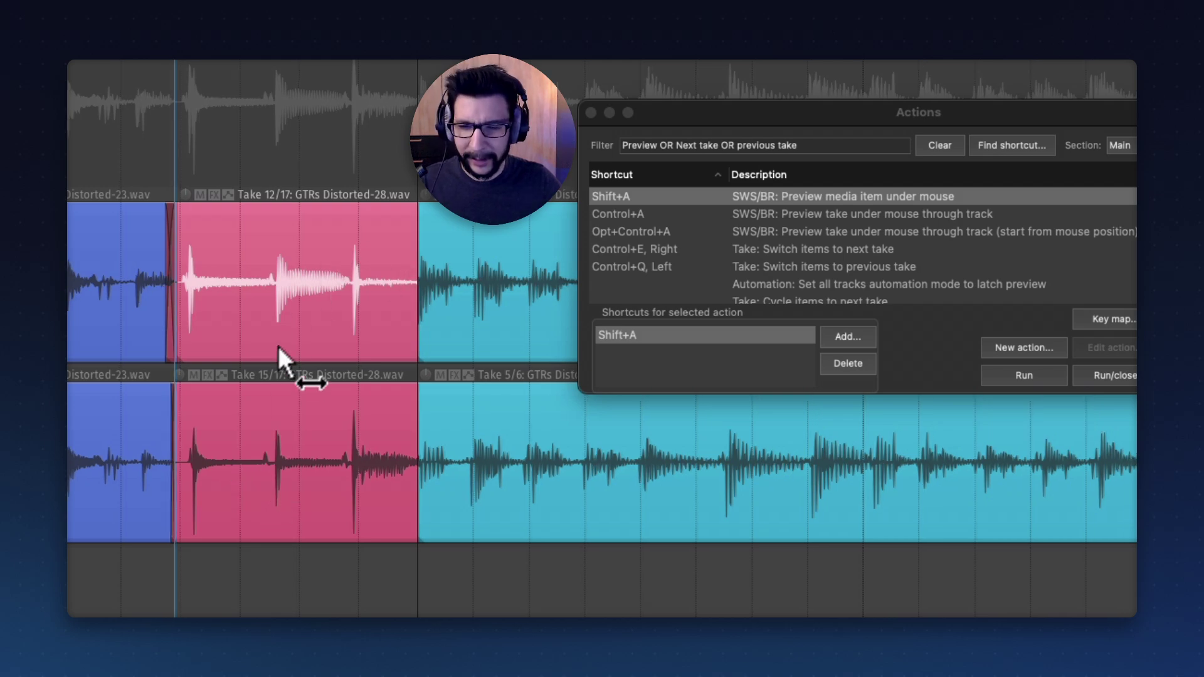
scroll(288, 326, "down", 3)
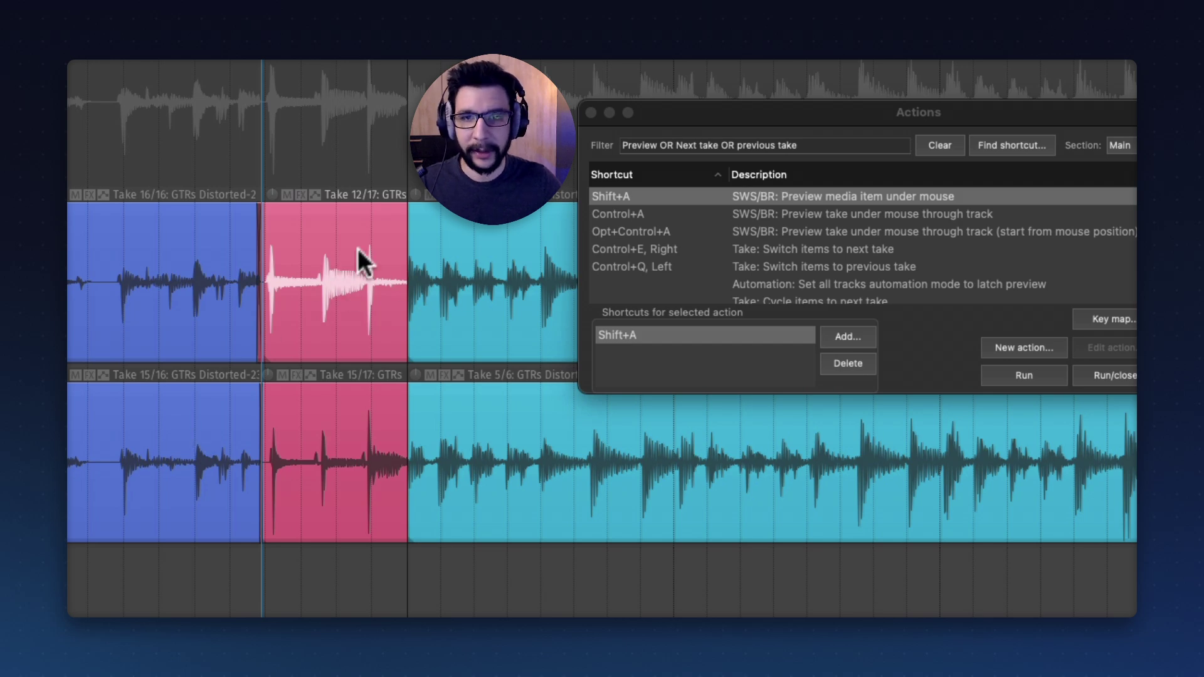
scroll(323, 273, "up", 3)
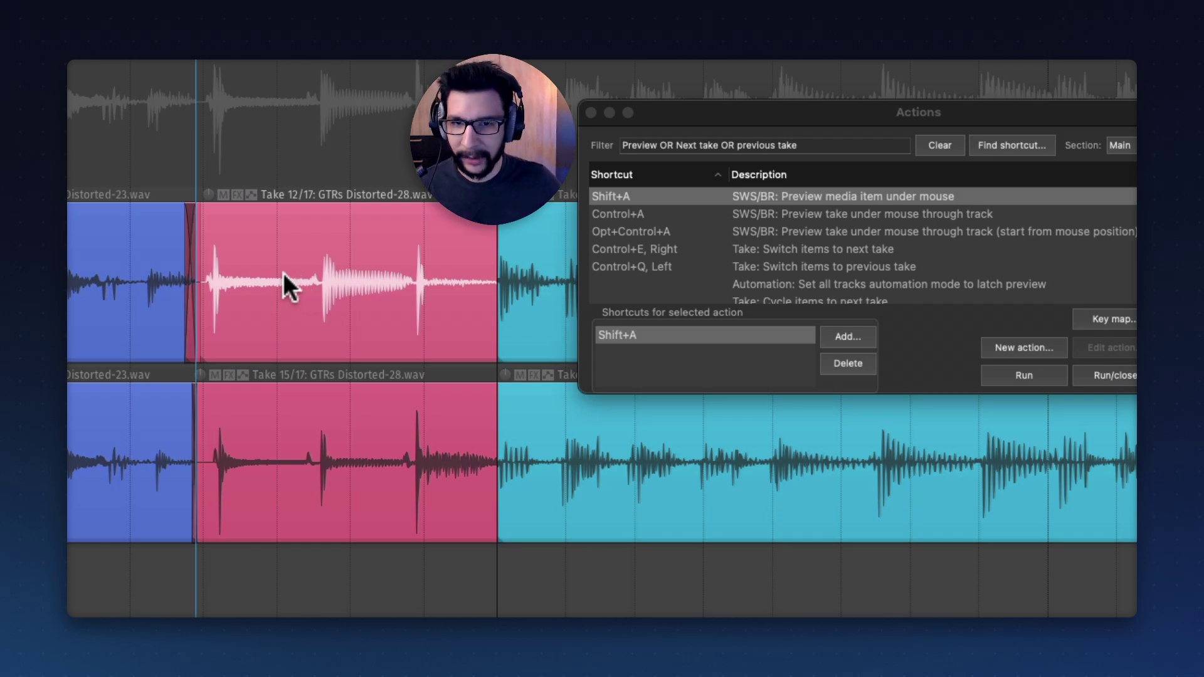
Compare the two SWS/BR "Preview take under mouse through track" actions, ending on the one without the mouse-position start
left_click(796, 214)
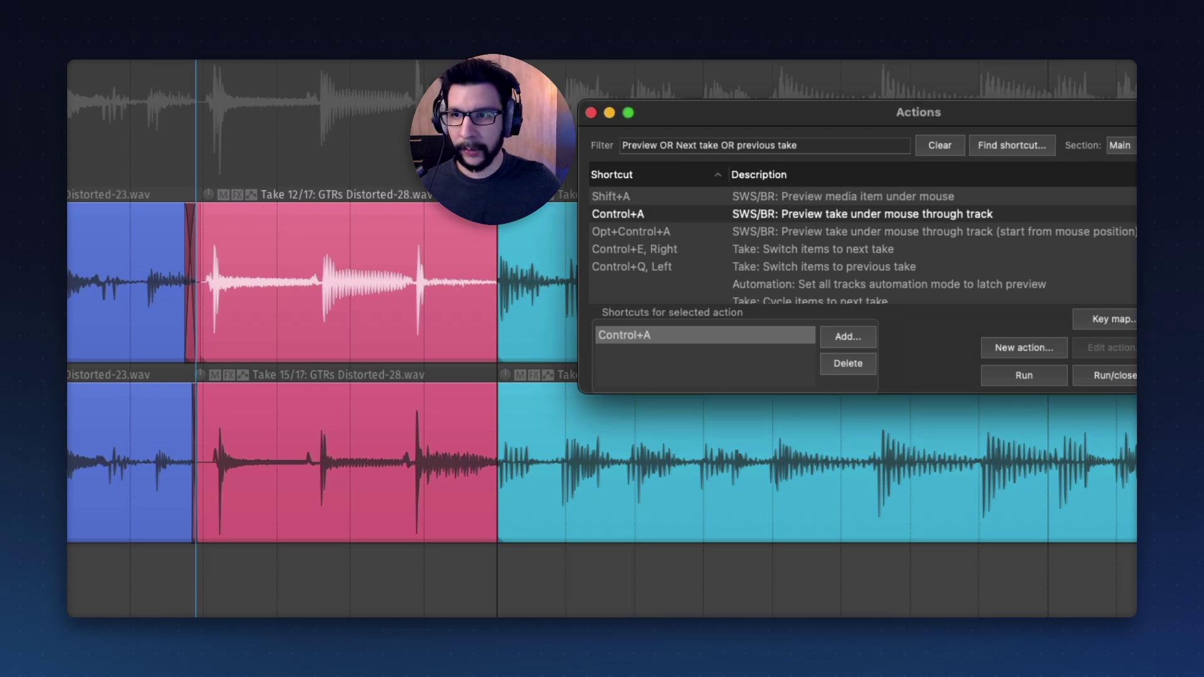
left_click(799, 229)
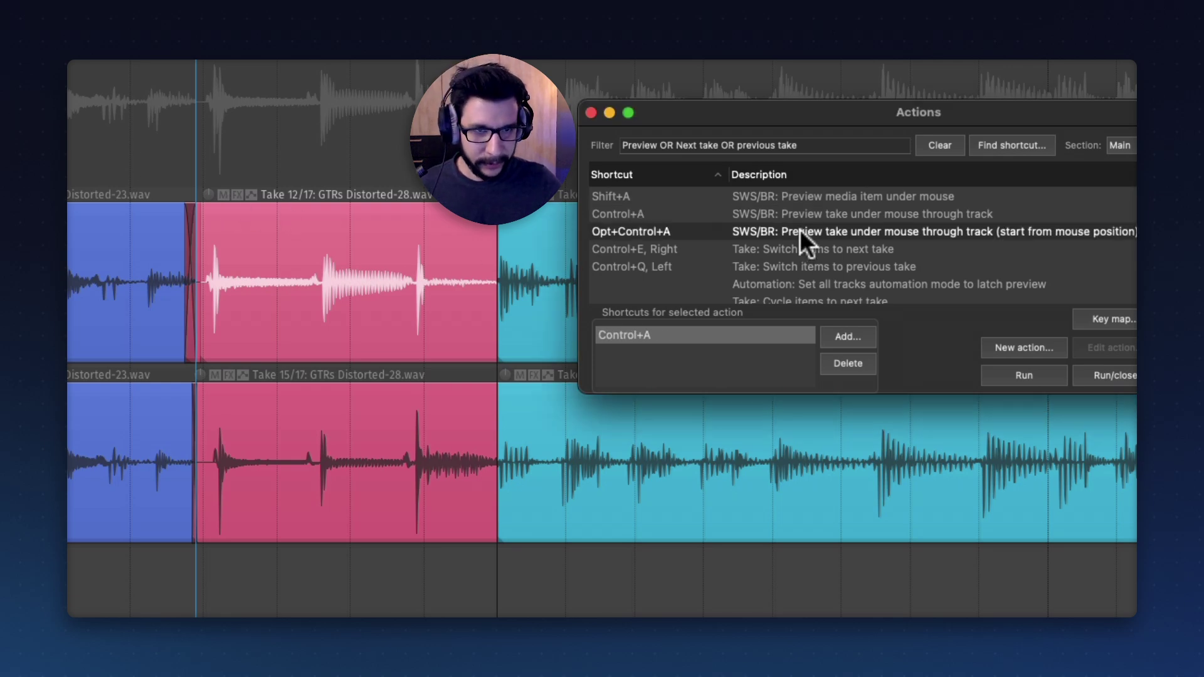
left_click(814, 212)
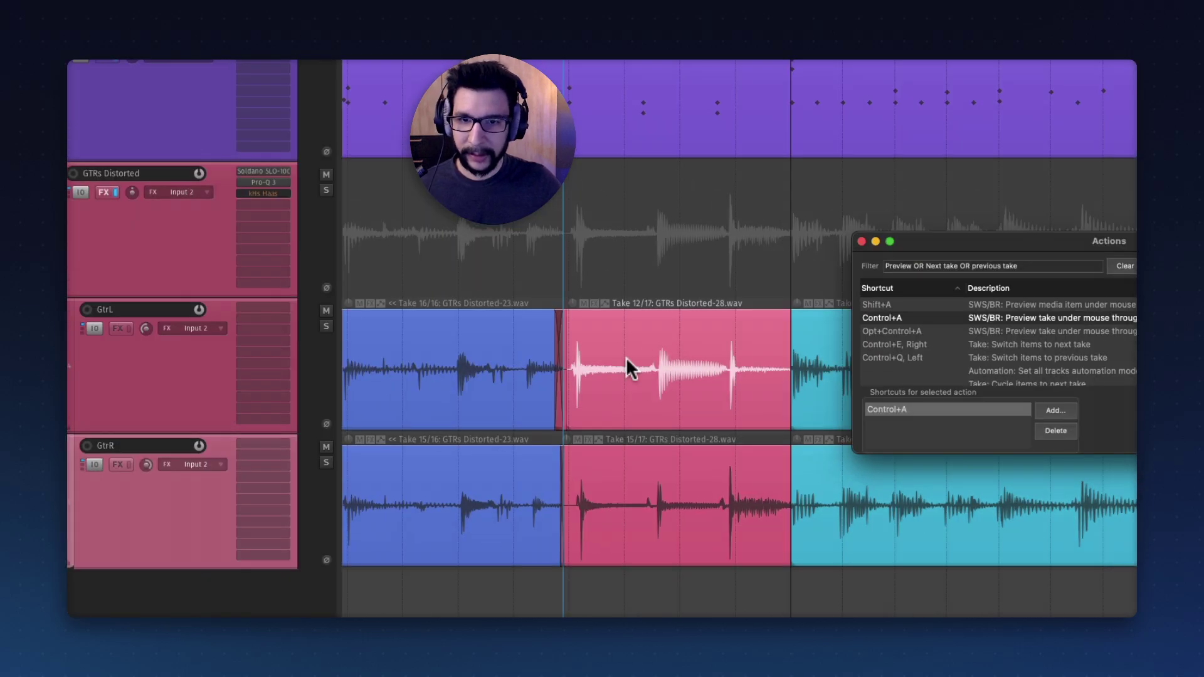
Preview take 12 of the pink GtrL item through its track
left_click_drag(594, 375, 636, 359)
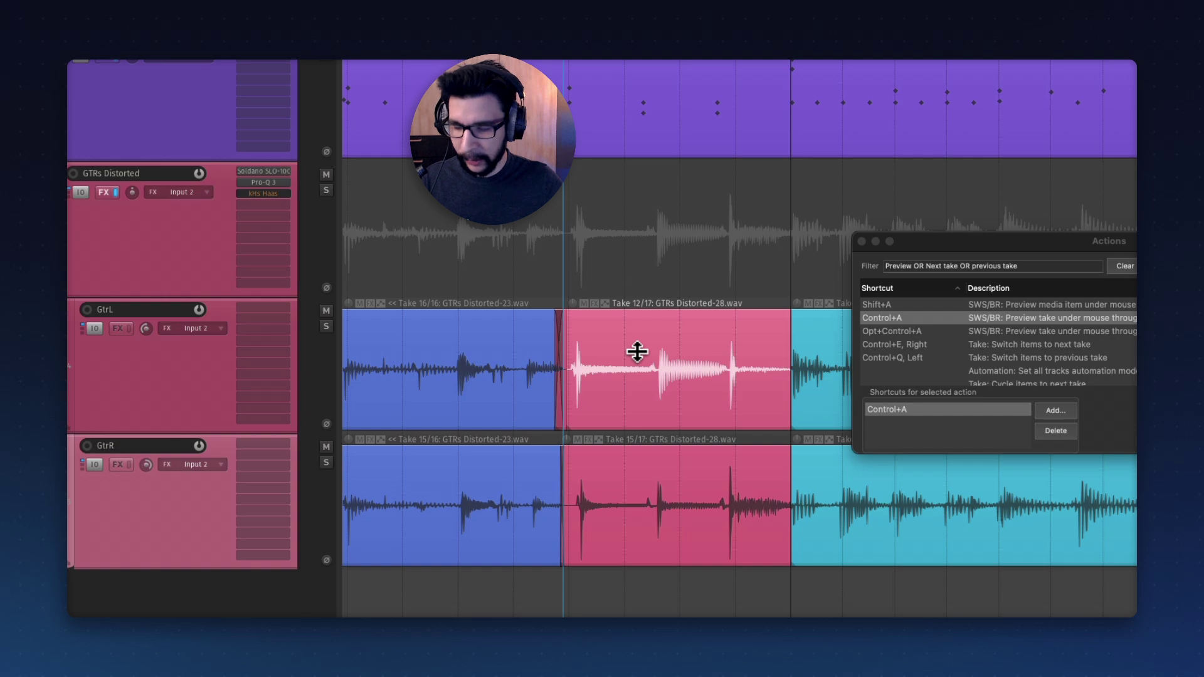
key("ctrl+a")
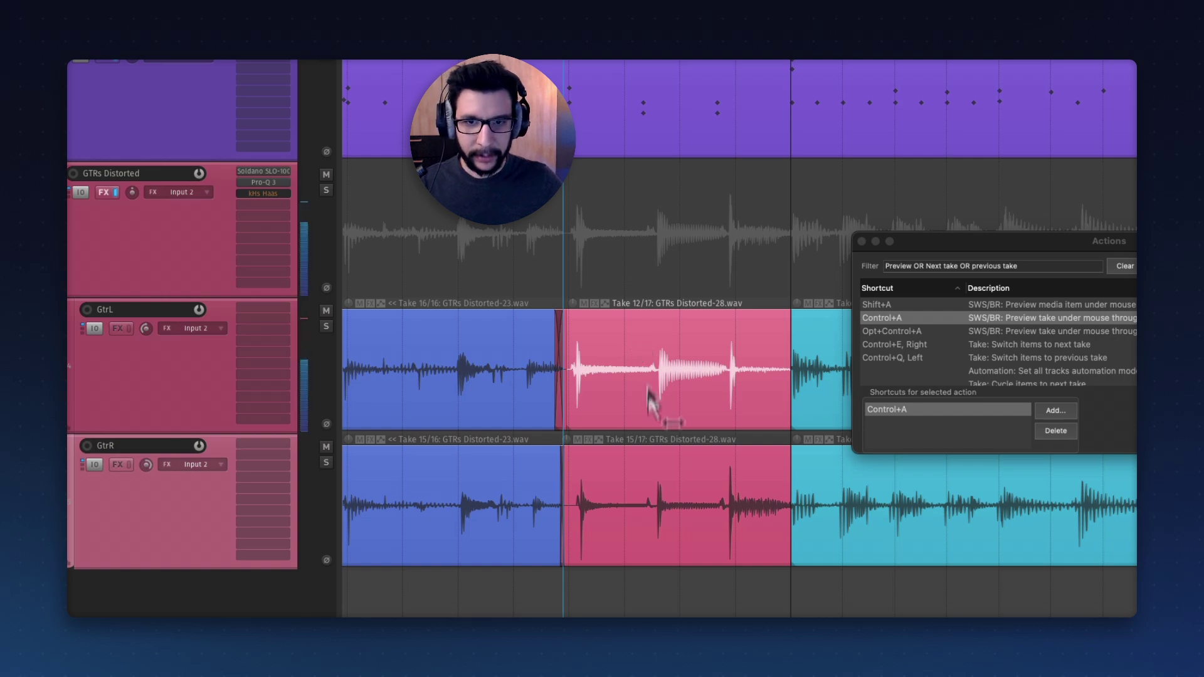
key("ctrl+a")
Preview take 15 of the pink GtrR item through its track, and reselect the pink GtrL item
left_click(670, 505)
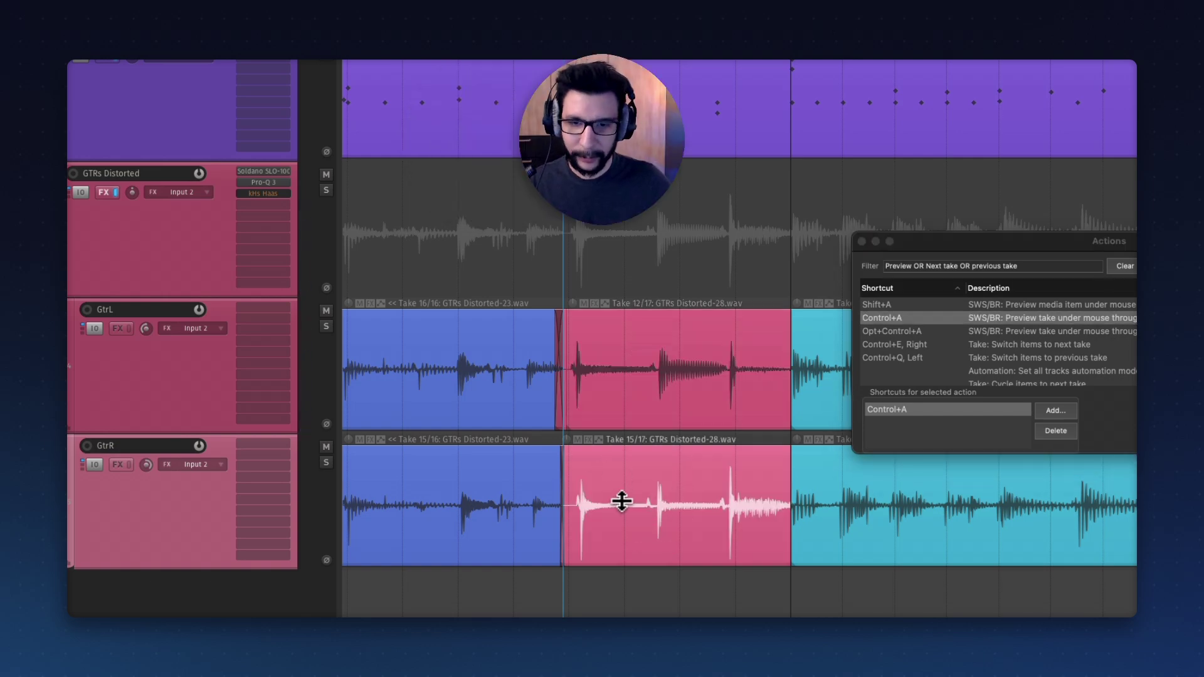
key("ctrl+a")
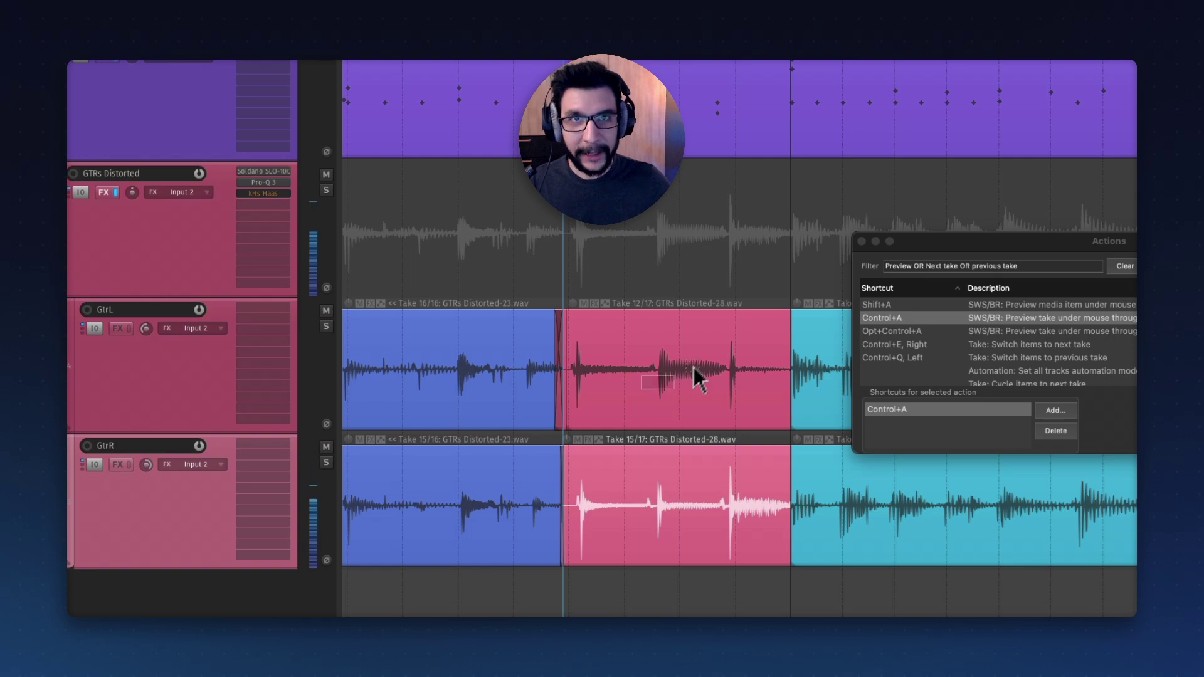
key("ctrl+a")
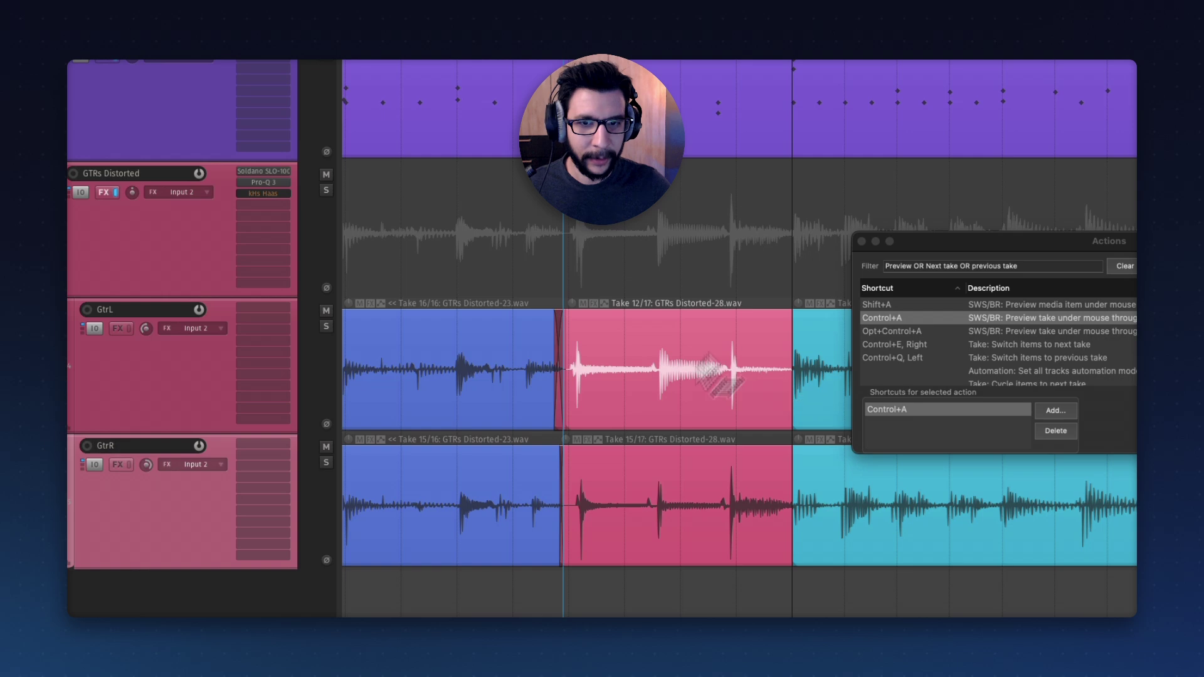
scroll(653, 373, "up", 1)
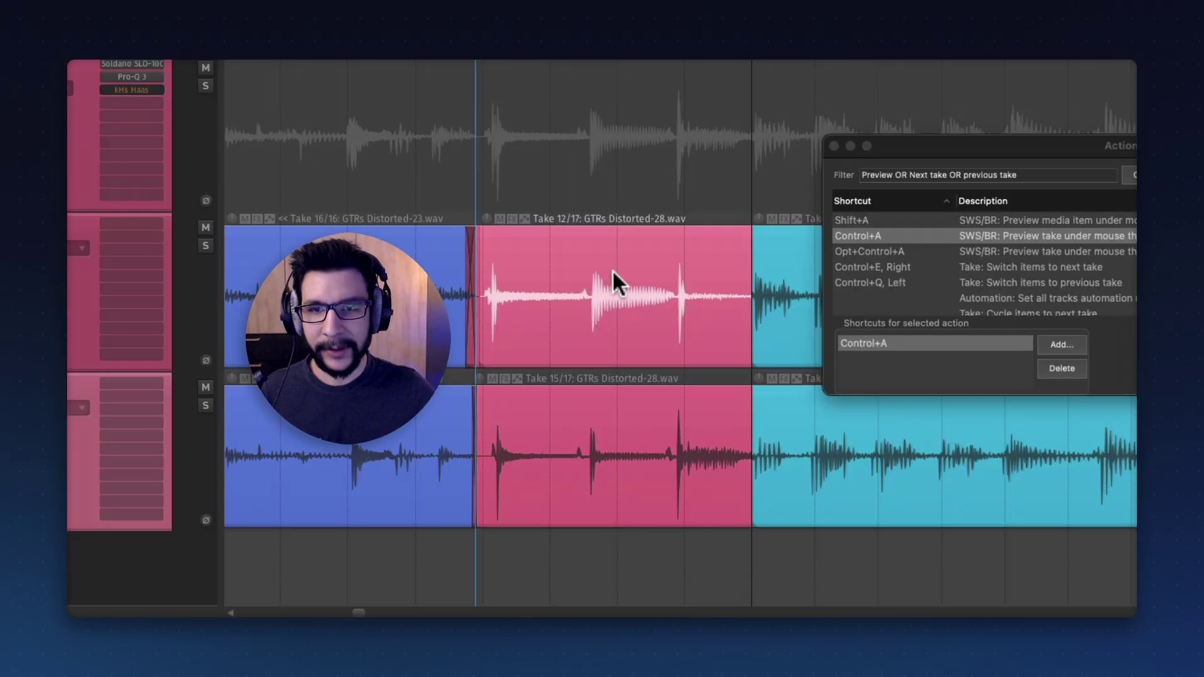
scroll(564, 341, "up", 2)
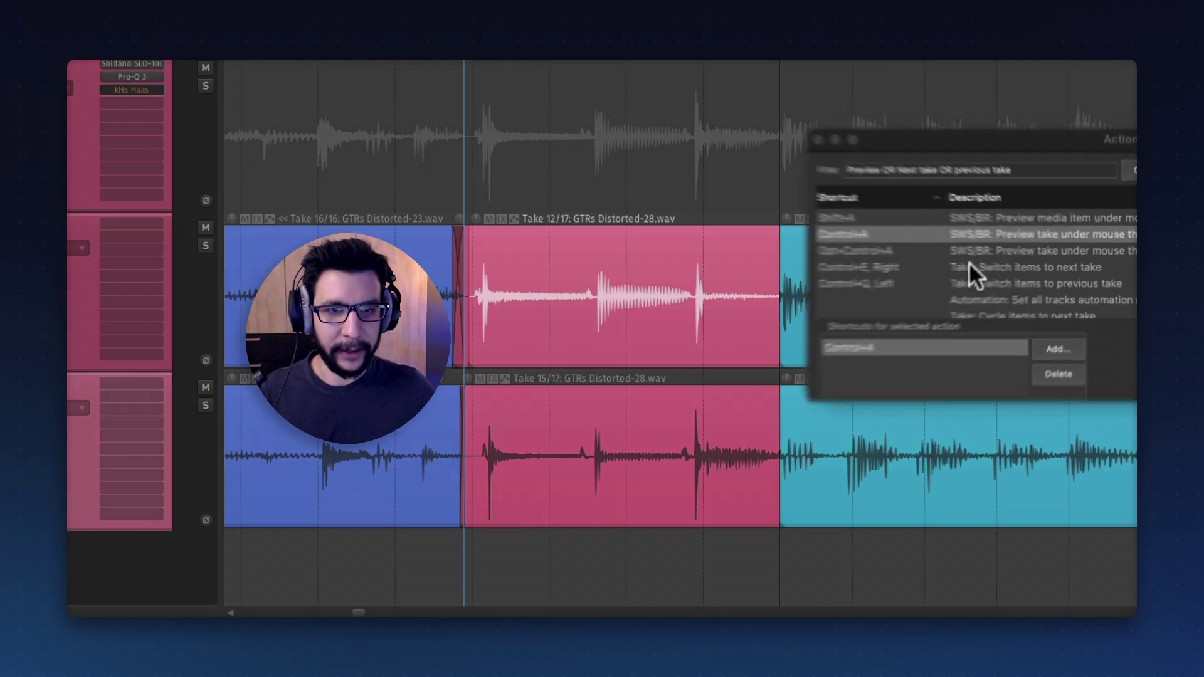
Examine the shortcuts of "Take: Switch items to next take" and "Take: Switch items to previous take" in the action list
left_click(895, 269)
left_click(990, 283)
left_click(917, 269)
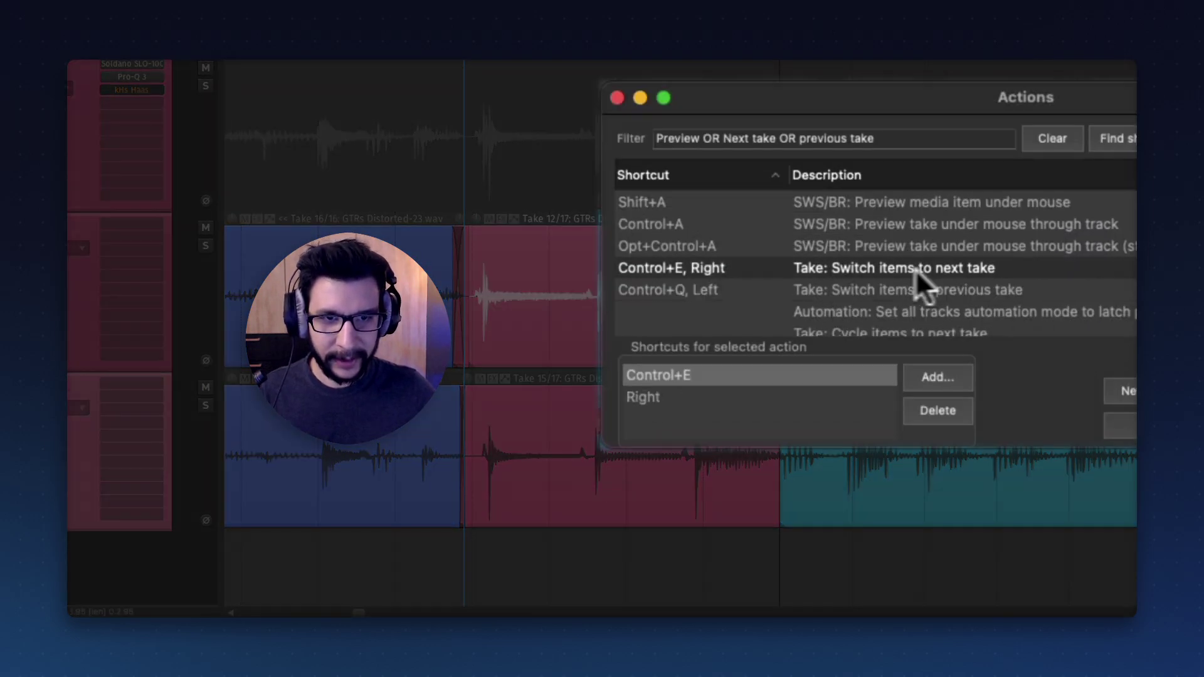
left_click(912, 290)
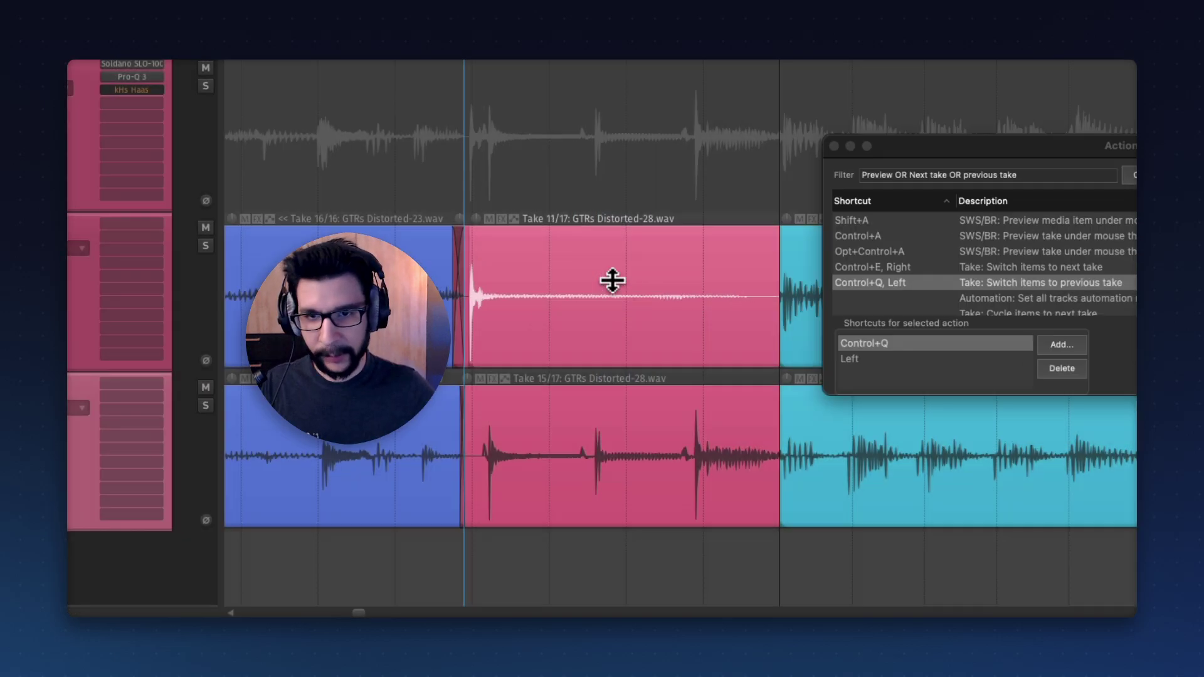
Switch the pink GtrL item back and forth between neighbouring takes, ending on take 13
key("ctrl+e")
key("ctrl+q")
key("ctrl+e")
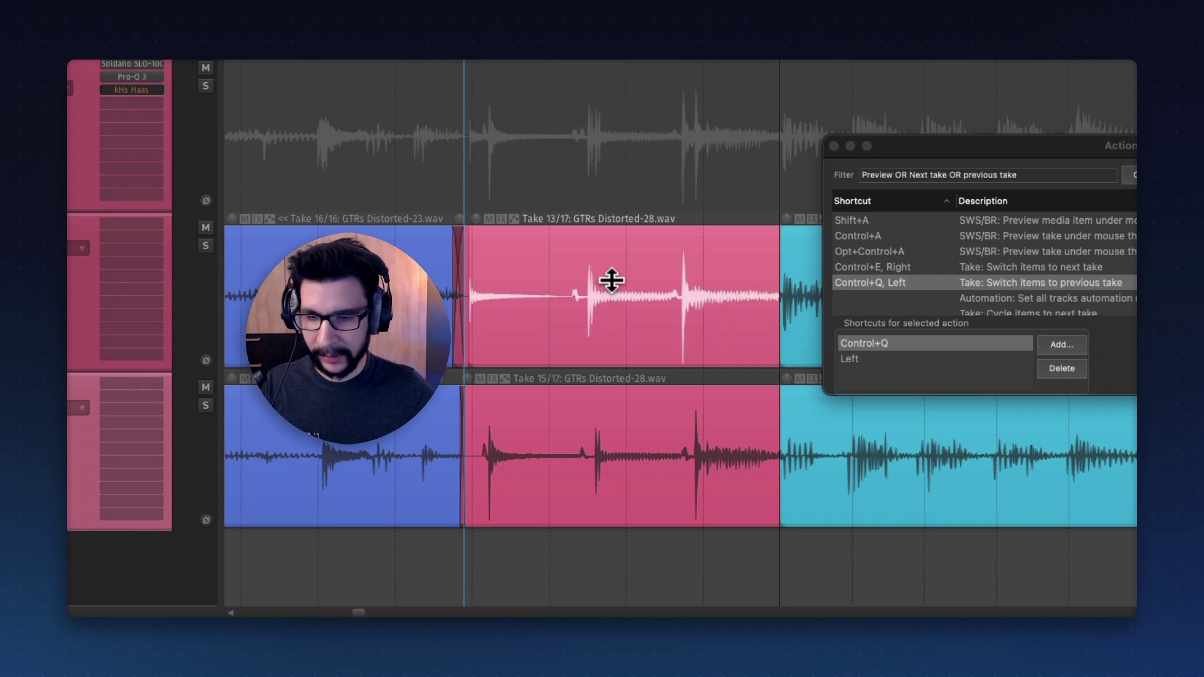
key("ctrl+q")
key("ctrl+e")
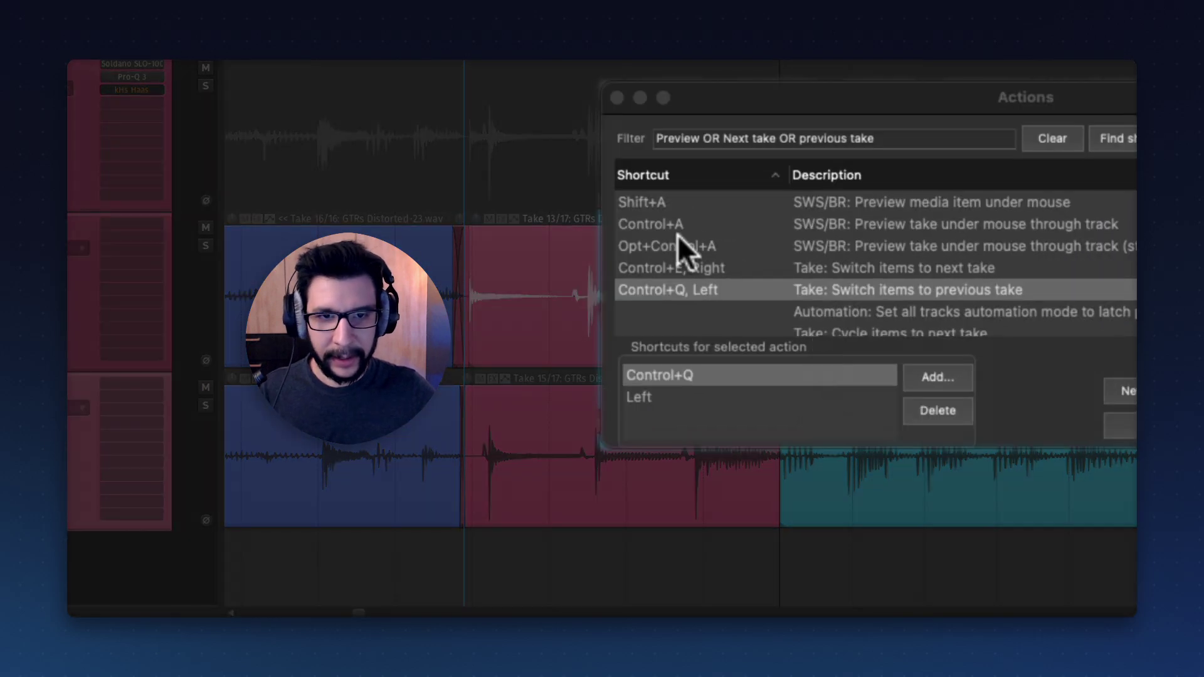
Move the edit cursor to the middle of the pink GtrL item and flip through its neighbouring takes, returning to take 13
left_click(875, 237)
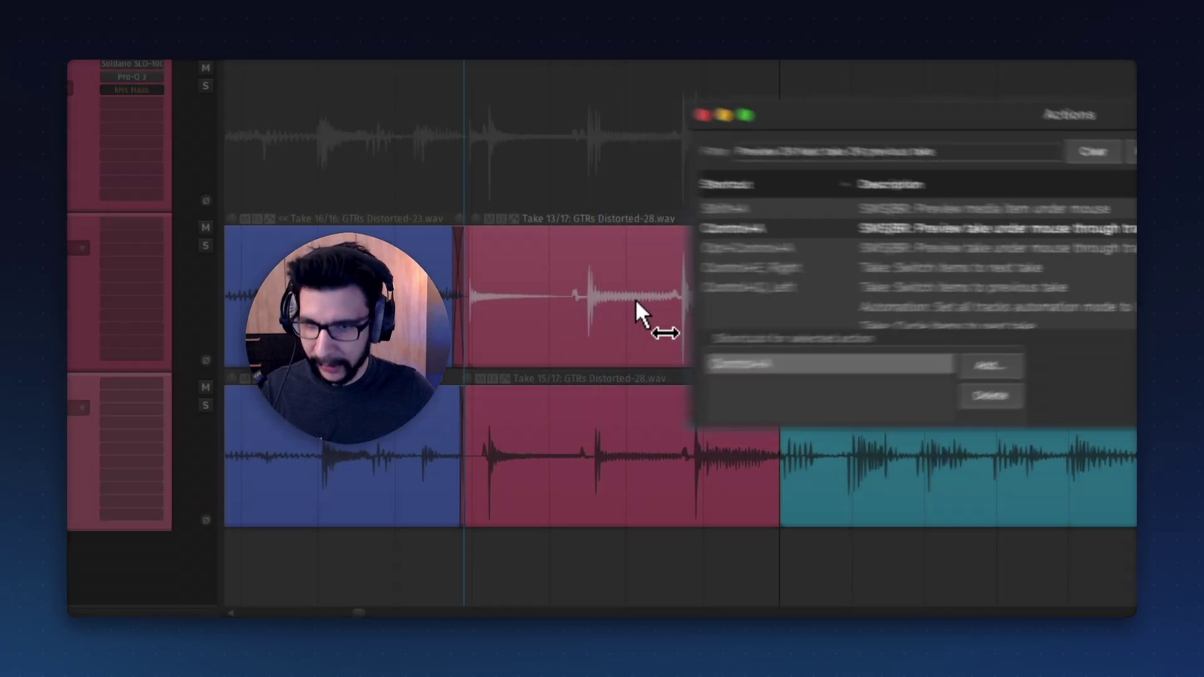
left_click(626, 302)
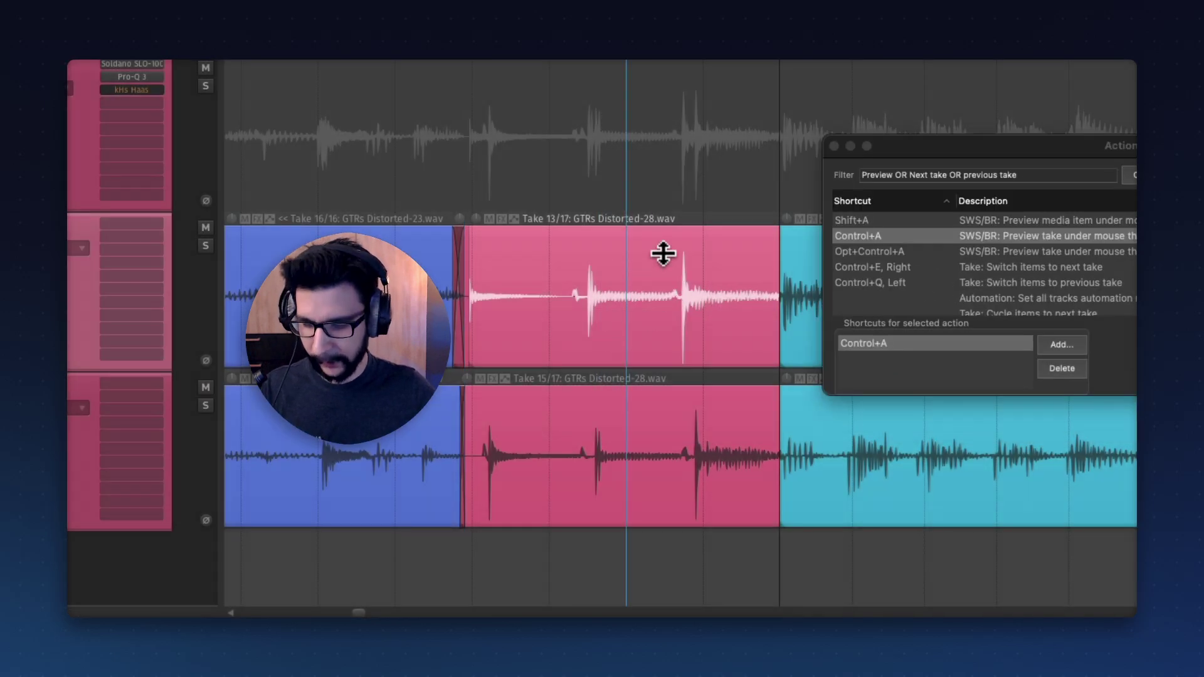
key("ctrl+e")
key("ctrl+q")
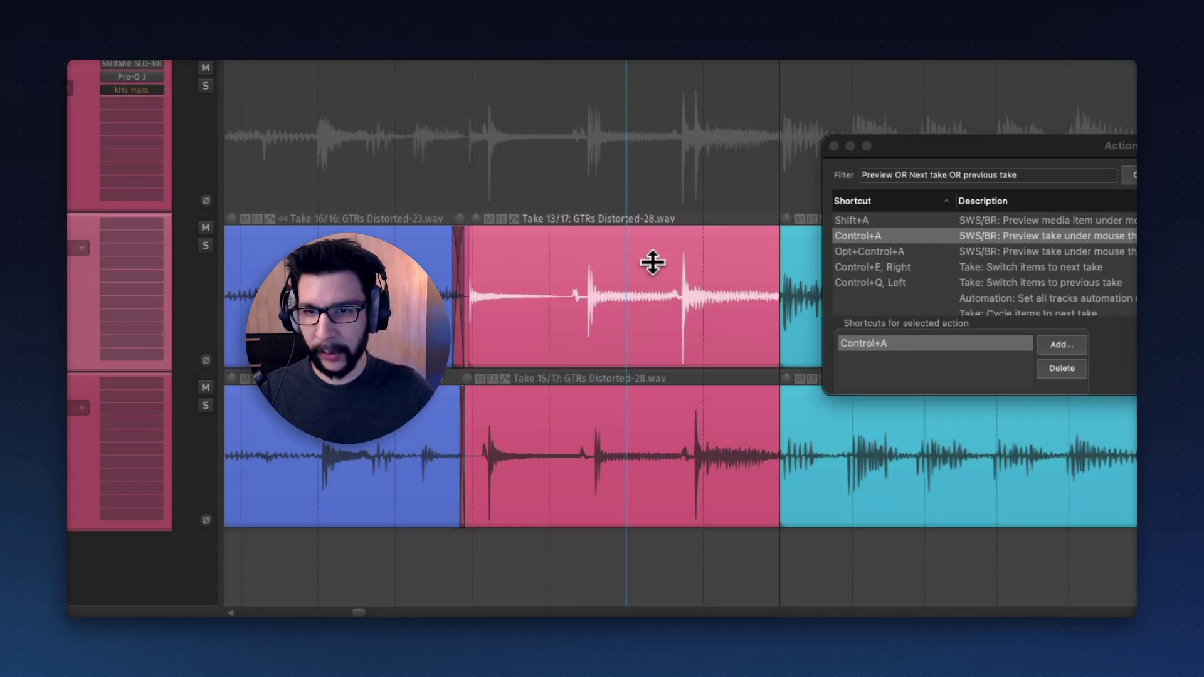
key("ctrl+e")
key("ctrl+q")
key("ctrl+q")
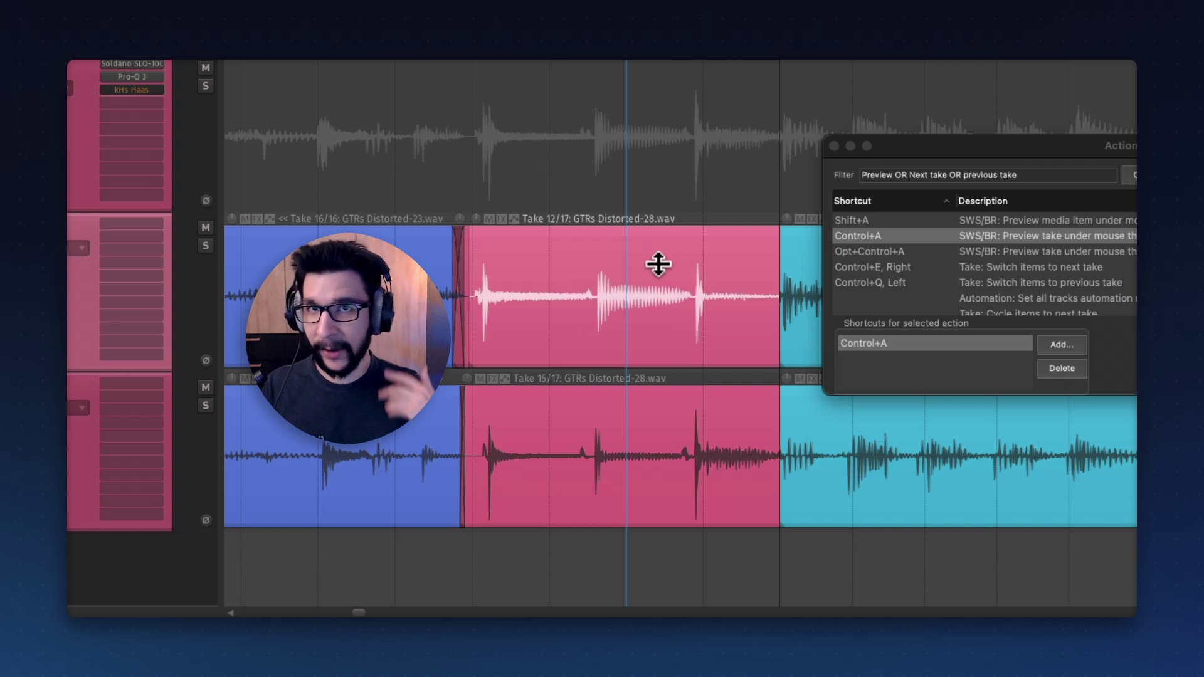
key("ctrl+e")
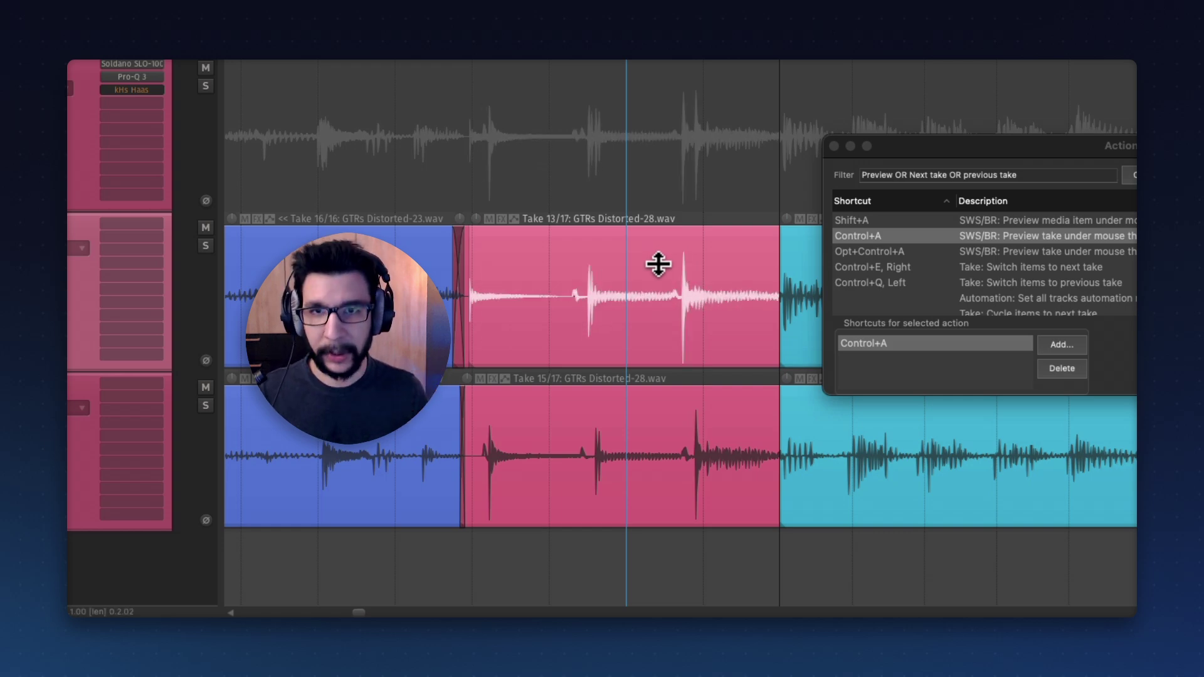
Preview the pink GtrL item through its track while stepping from take 13 up to take 17, and settle on take 15
key("ctrl+a")
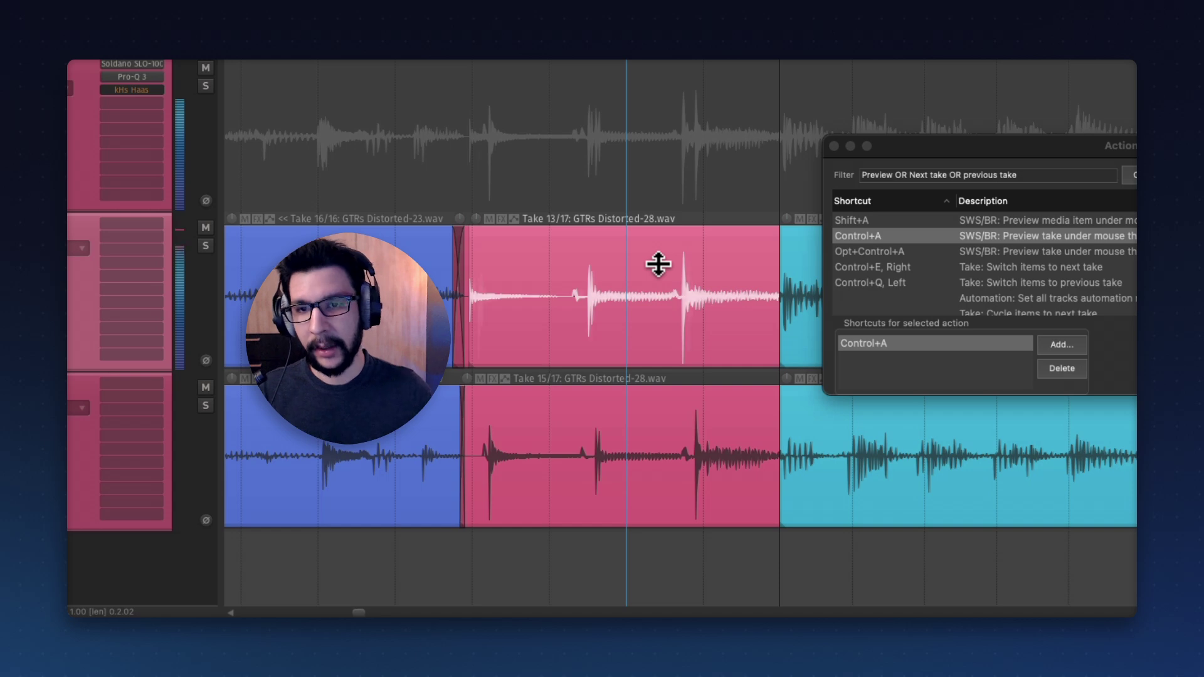
key("ctrl+e")
key("ctrl+a")
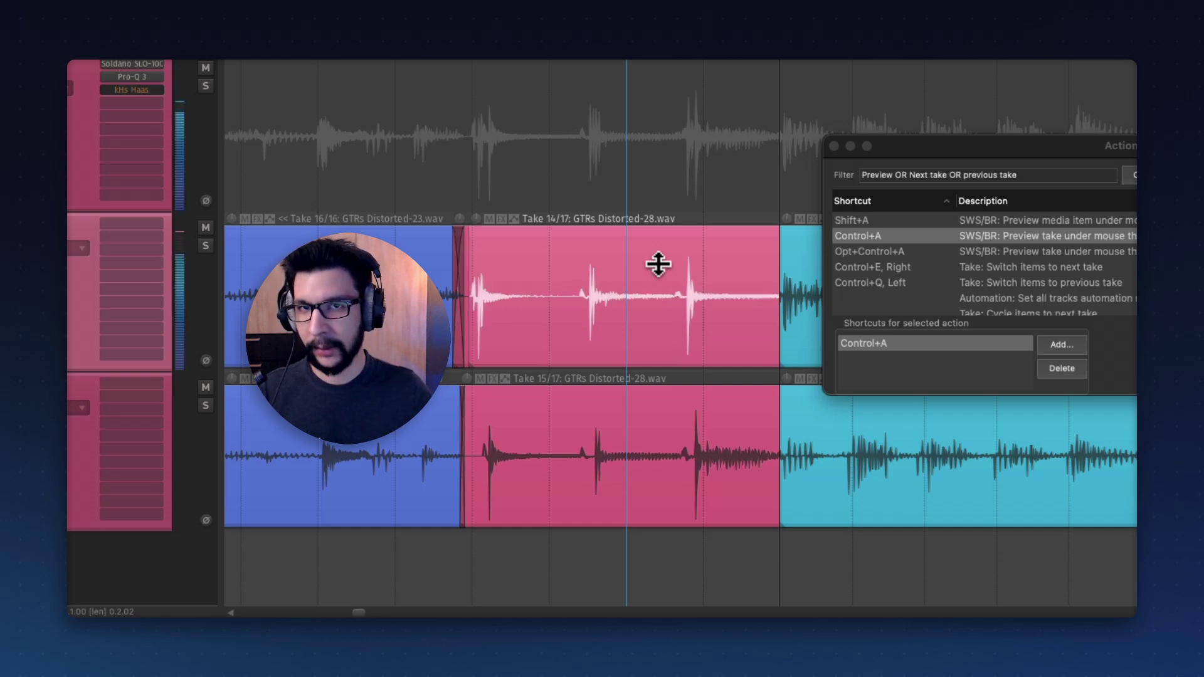
key("ctrl+e")
key("ctrl+e")
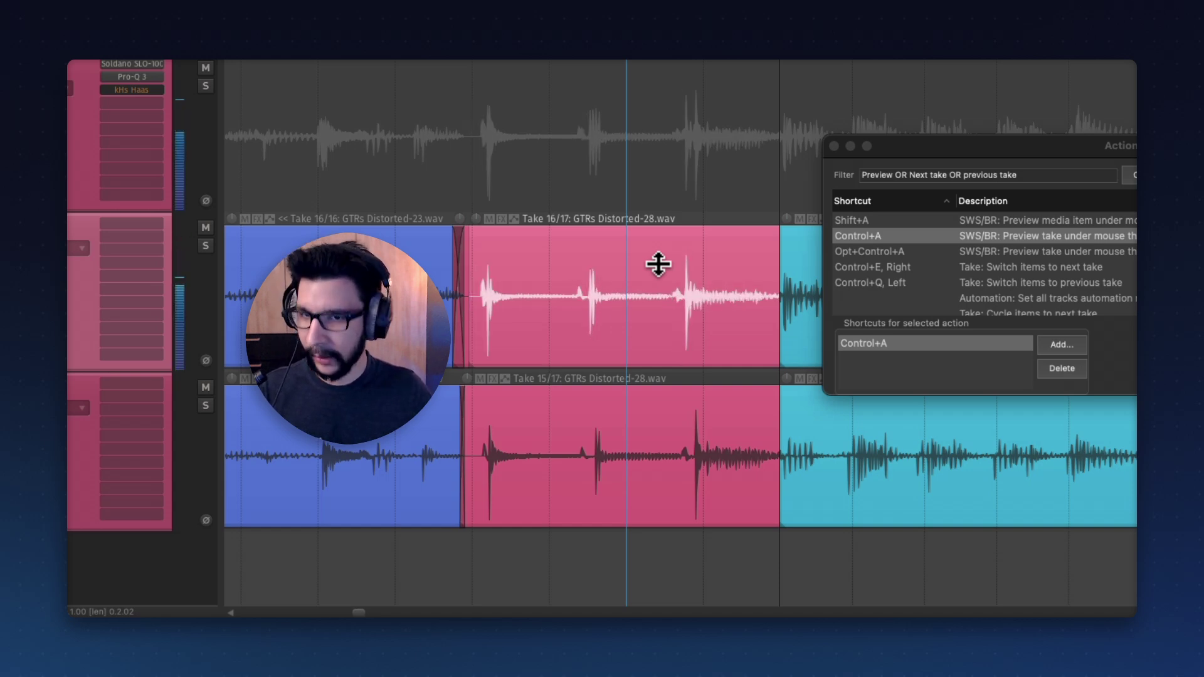
key("ctrl+e")
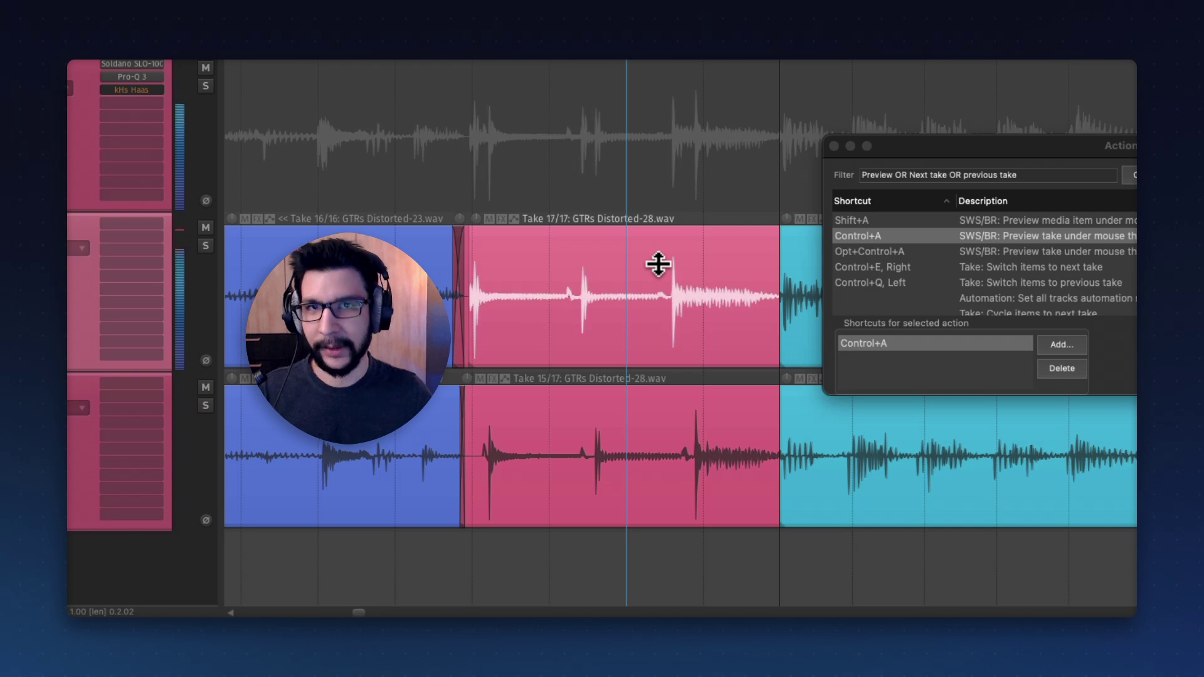
key("ctrl+q")
key("ctrl+q")
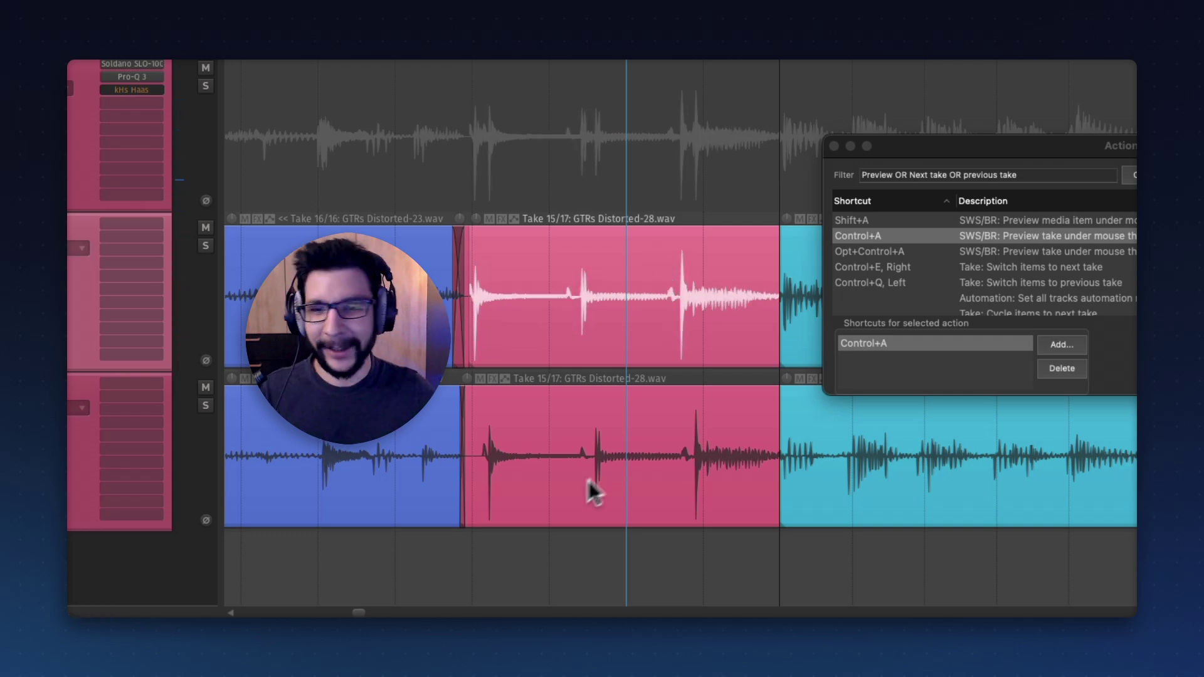
Audition takes of the pink GtrR item through its track and switch the item to take 17
left_click(618, 445)
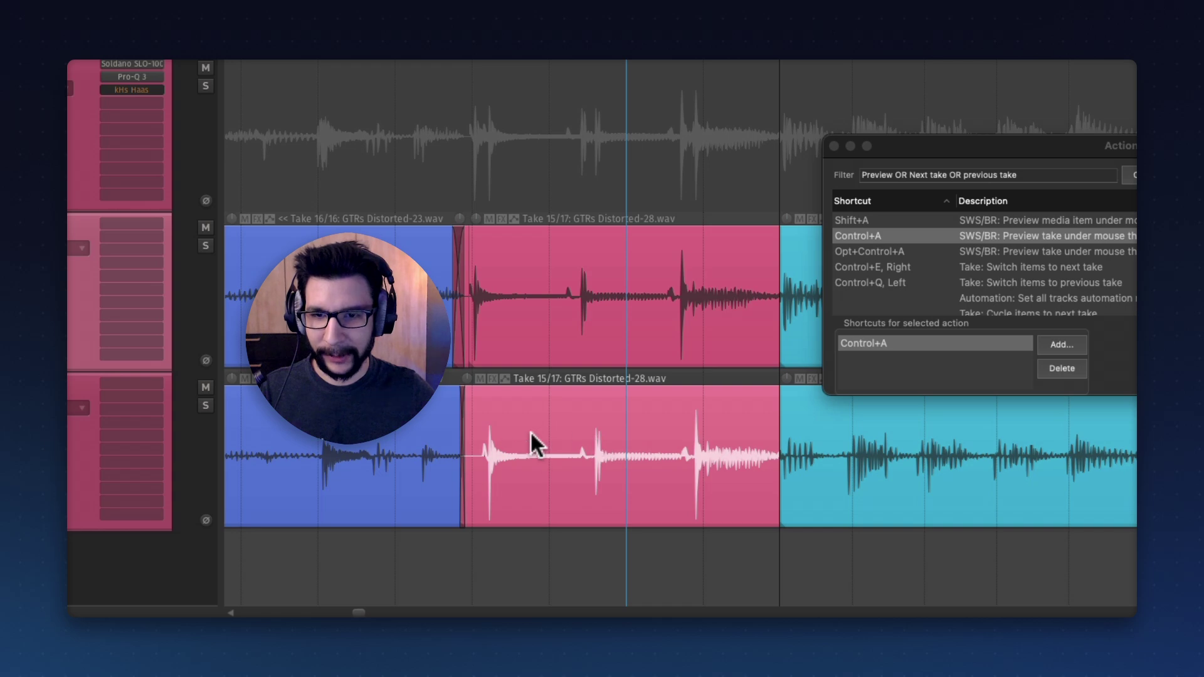
left_click(549, 443)
key("ctrl+q")
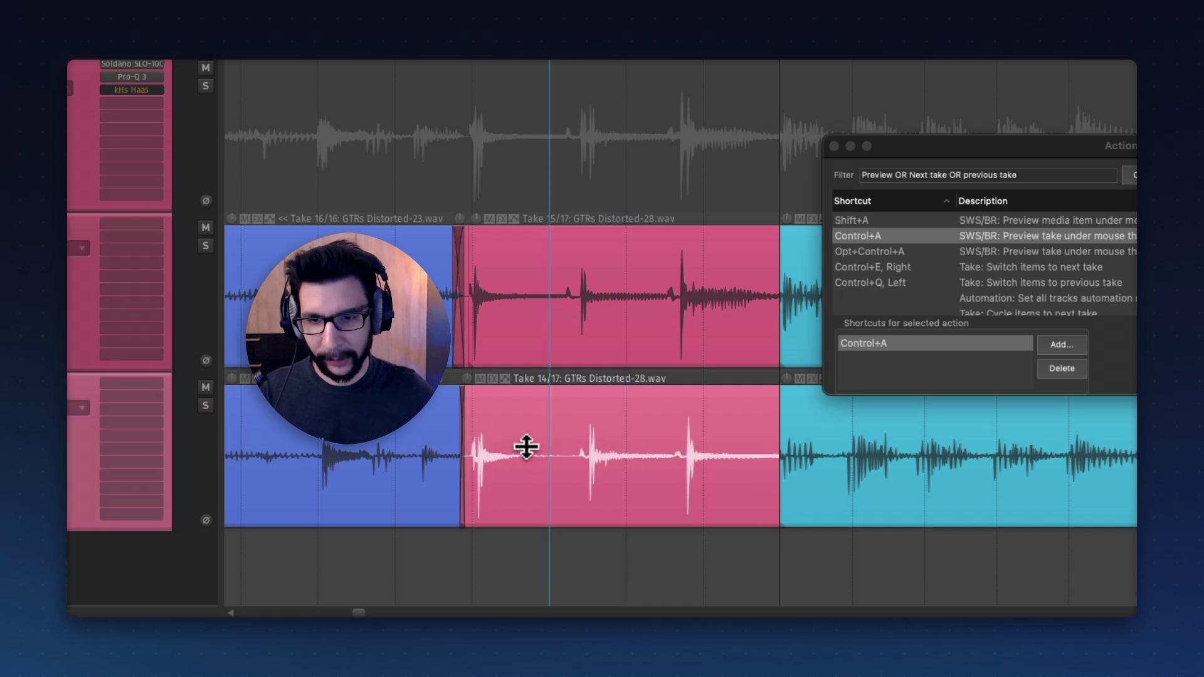
key("ctrl+e")
key("ctrl+a")
key("ctrl+e")
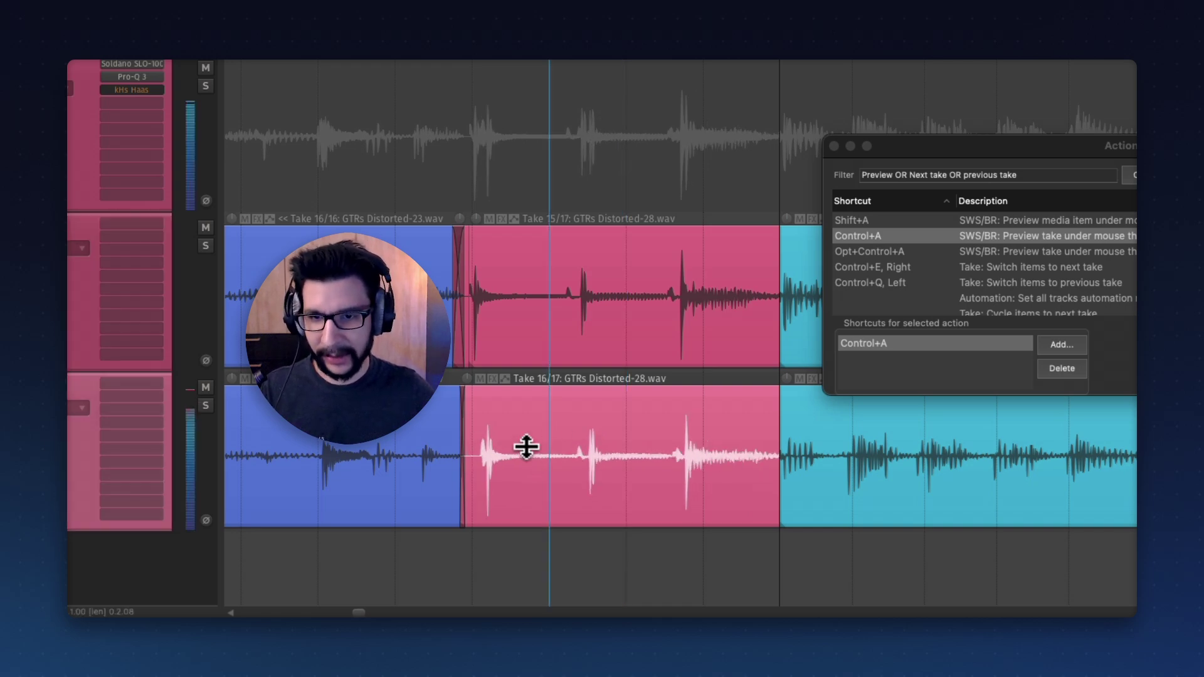
key("ctrl+e")
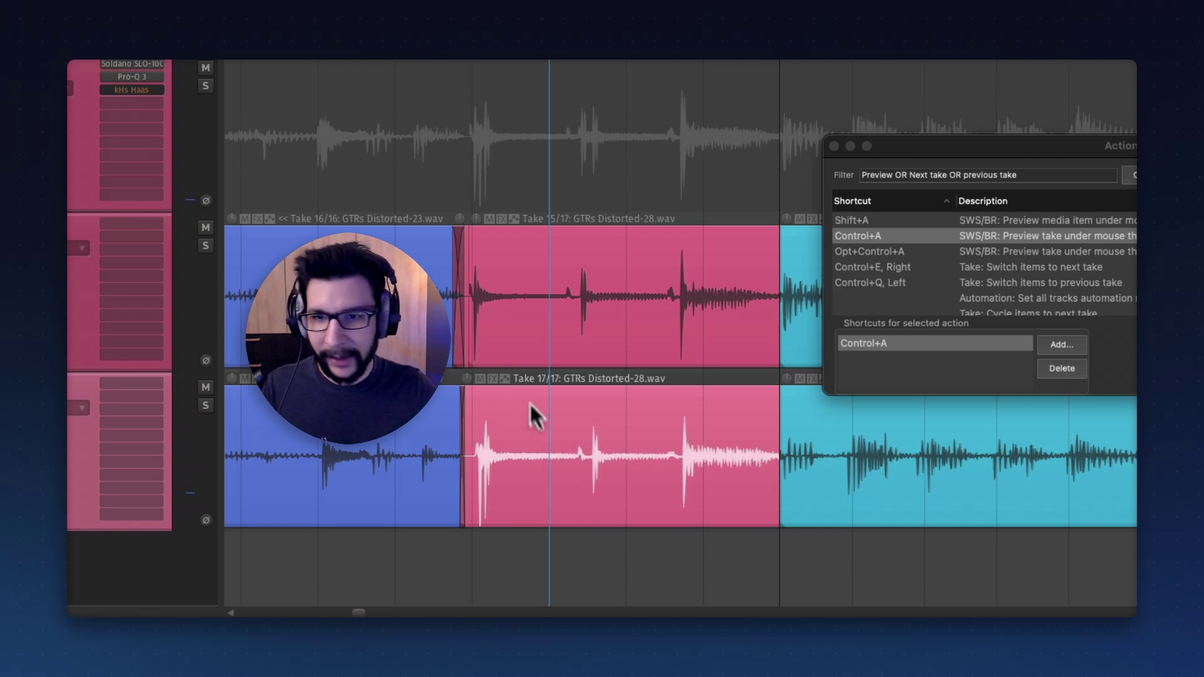
Split the pink GtrL and GtrR items into three pieces each, just before the second and third note hits
left_click(559, 318)
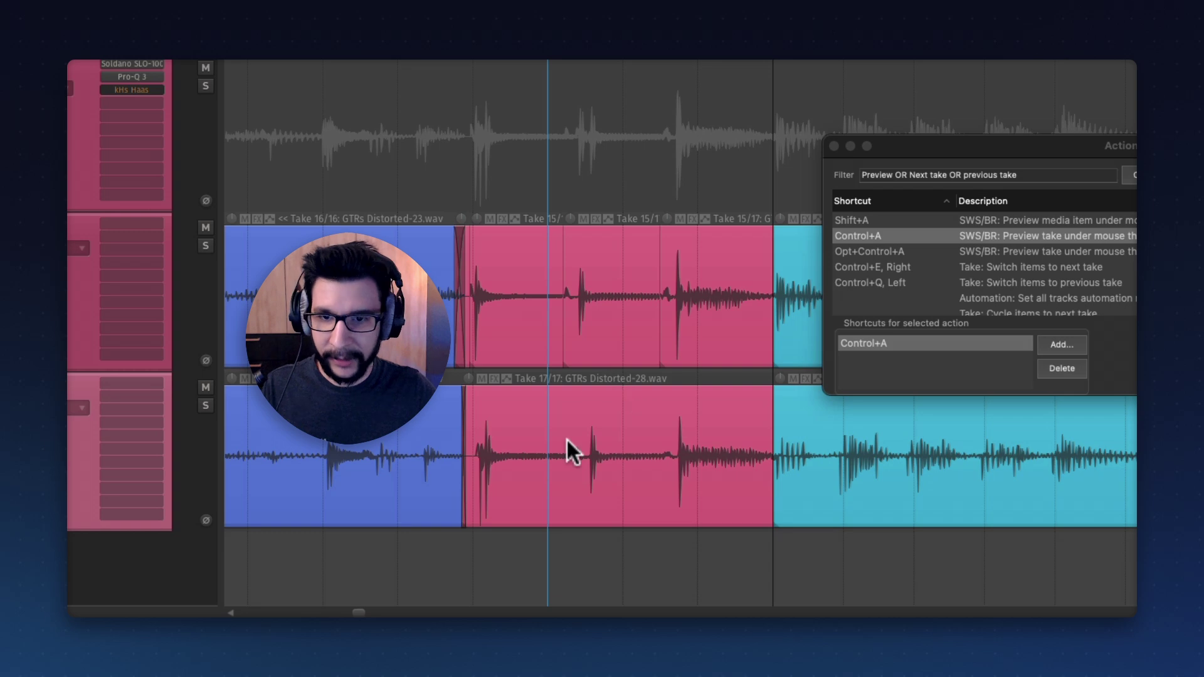
key("s")
key("s")
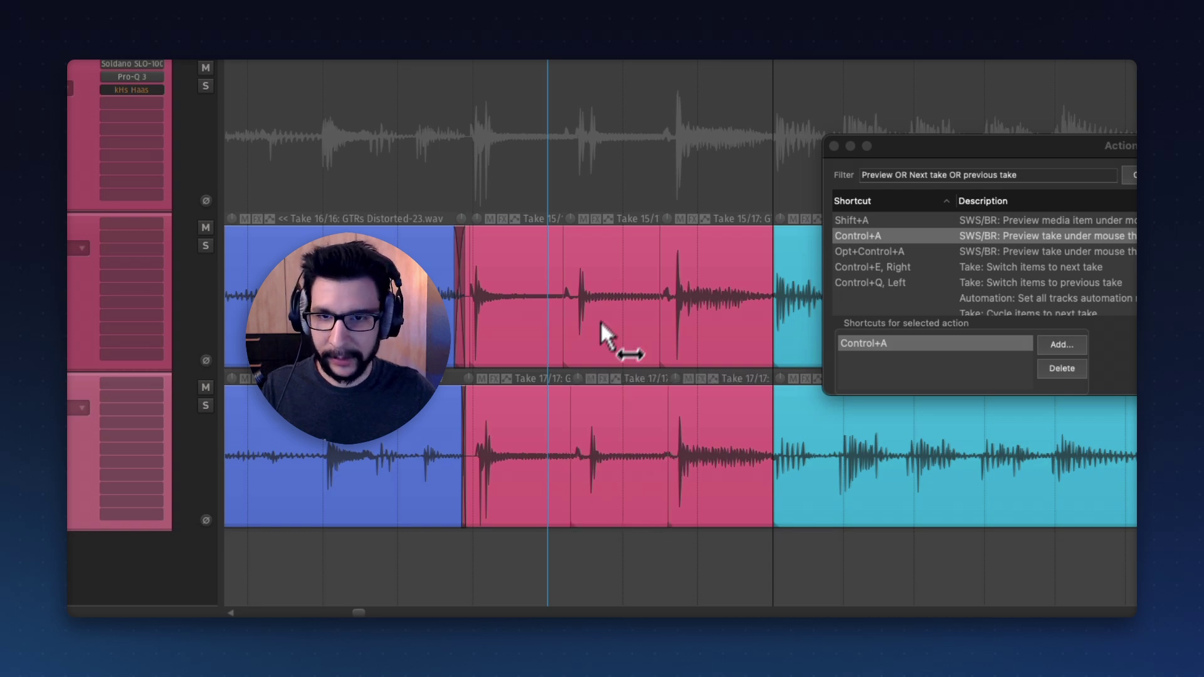
Preview the third pink GtrL piece through its track and switch it to take 14
left_click(594, 315)
left_click(719, 314)
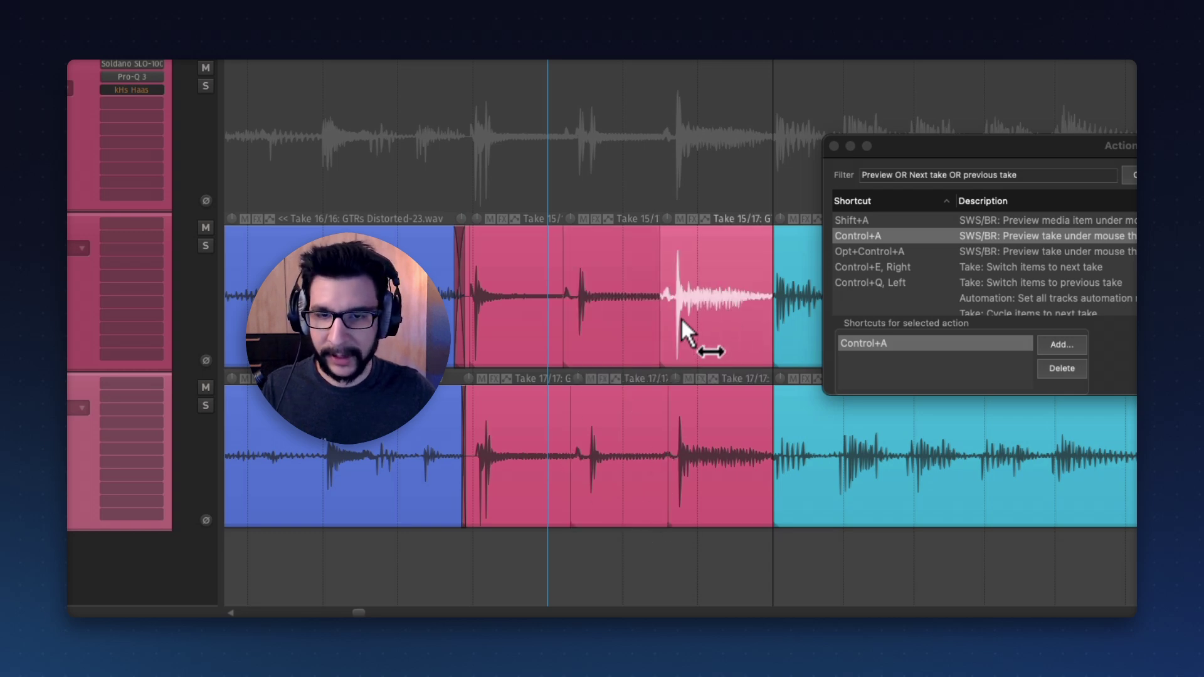
left_click_drag(692, 298, 681, 278)
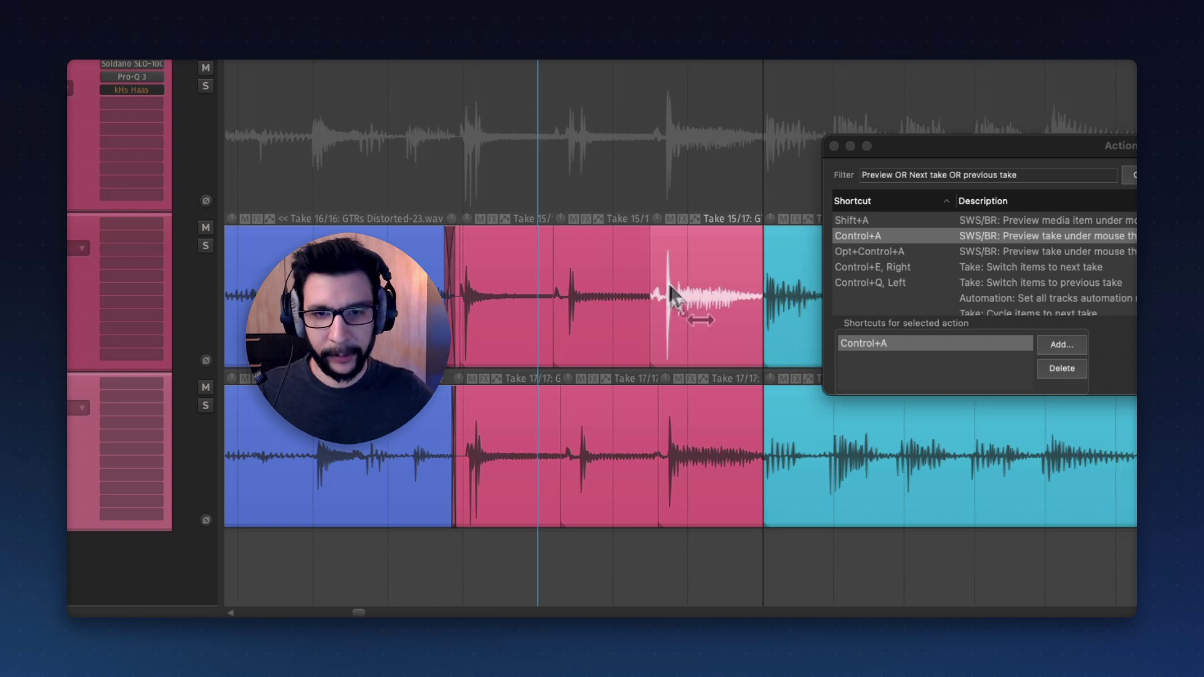
key("ctrl+a")
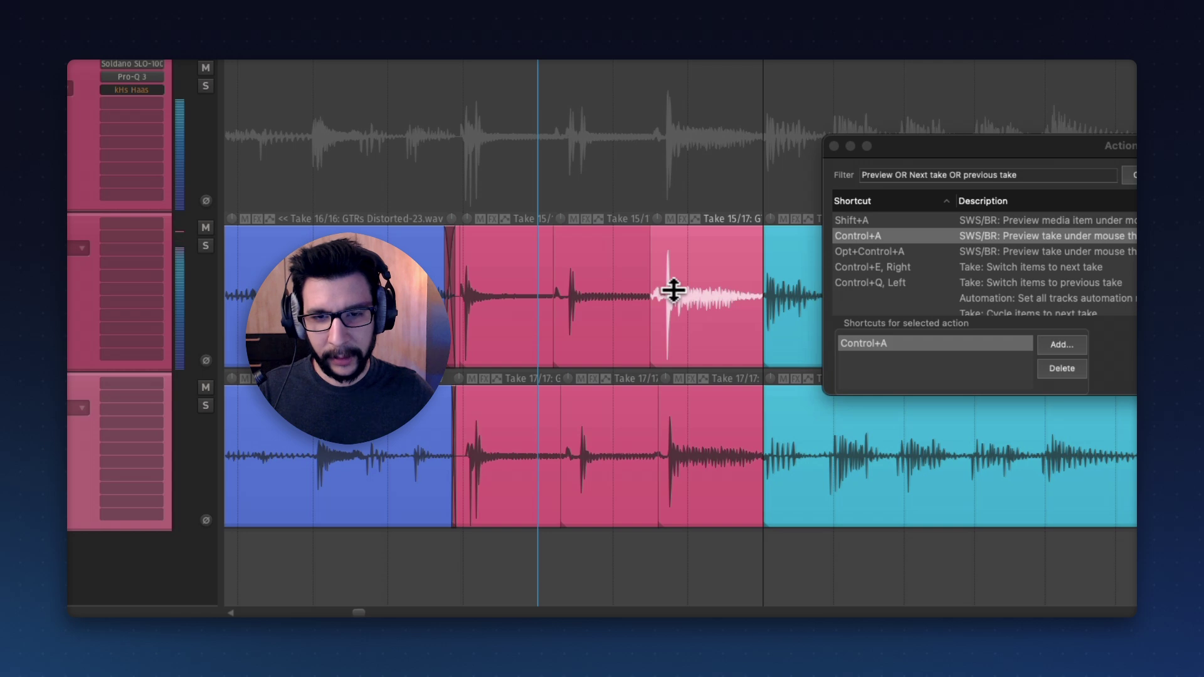
key("ctrl+q")
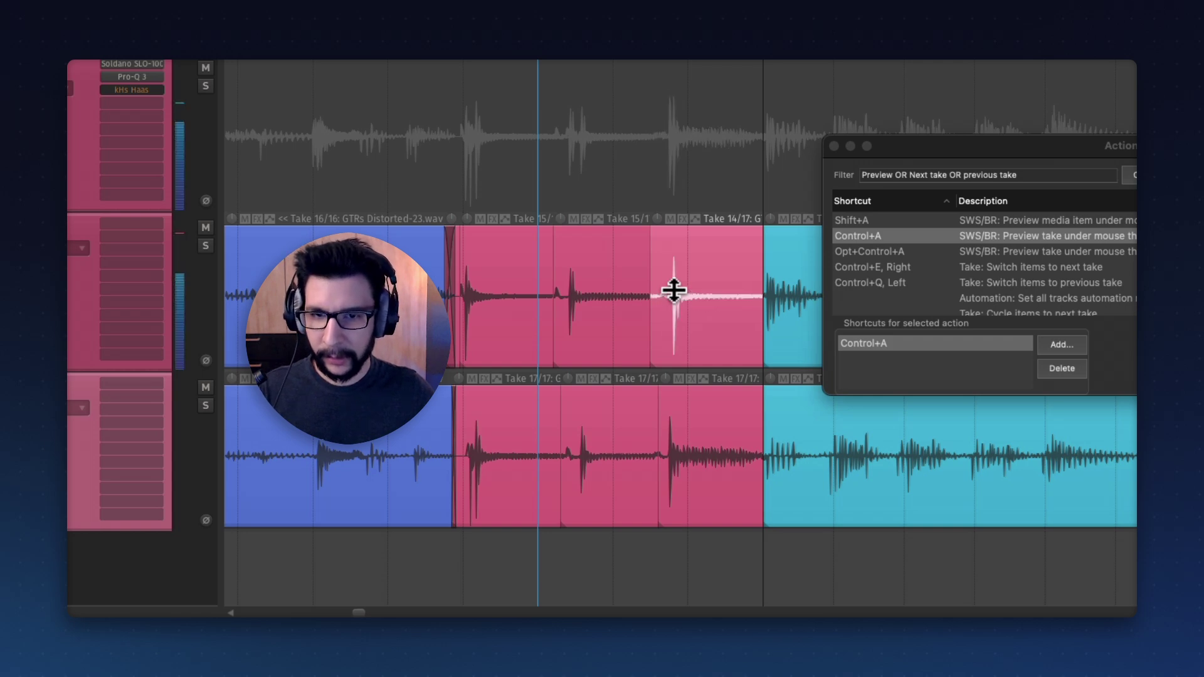
Audition takes 15 to 17 of the third pink GtrR piece through its track and settle on take 16
left_click(713, 427)
key("ctrl+e")
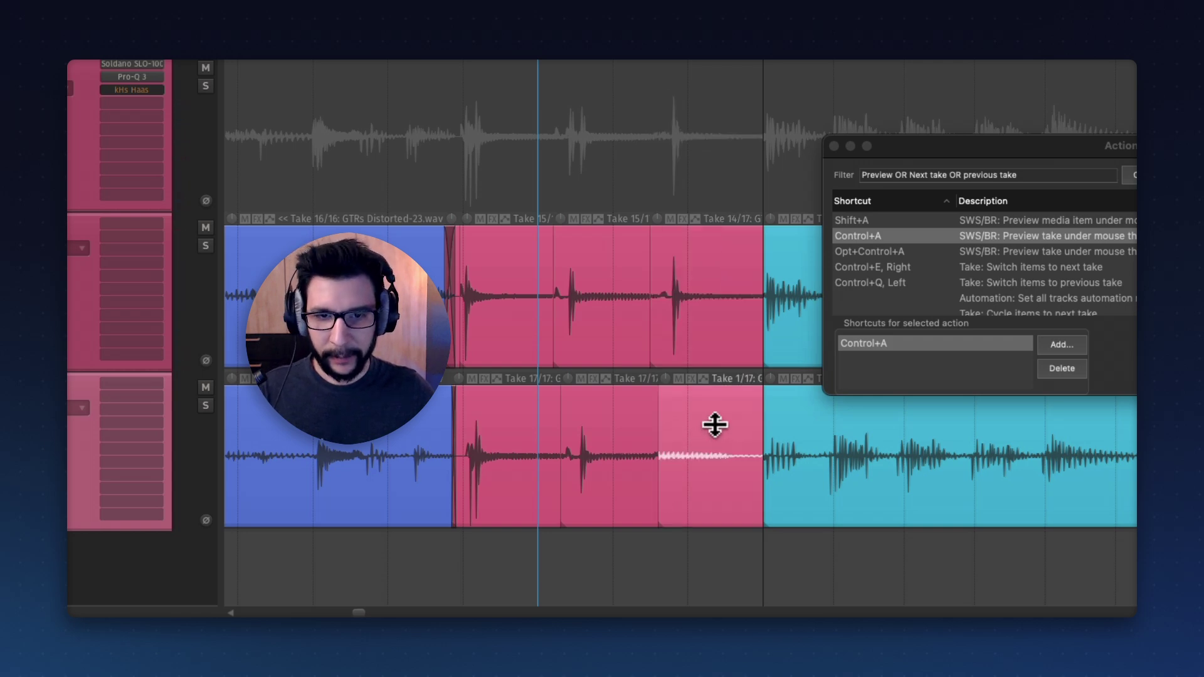
key("ctrl+q")
key("ctrl+a")
key("ctrl+a")
key("ctrl+q")
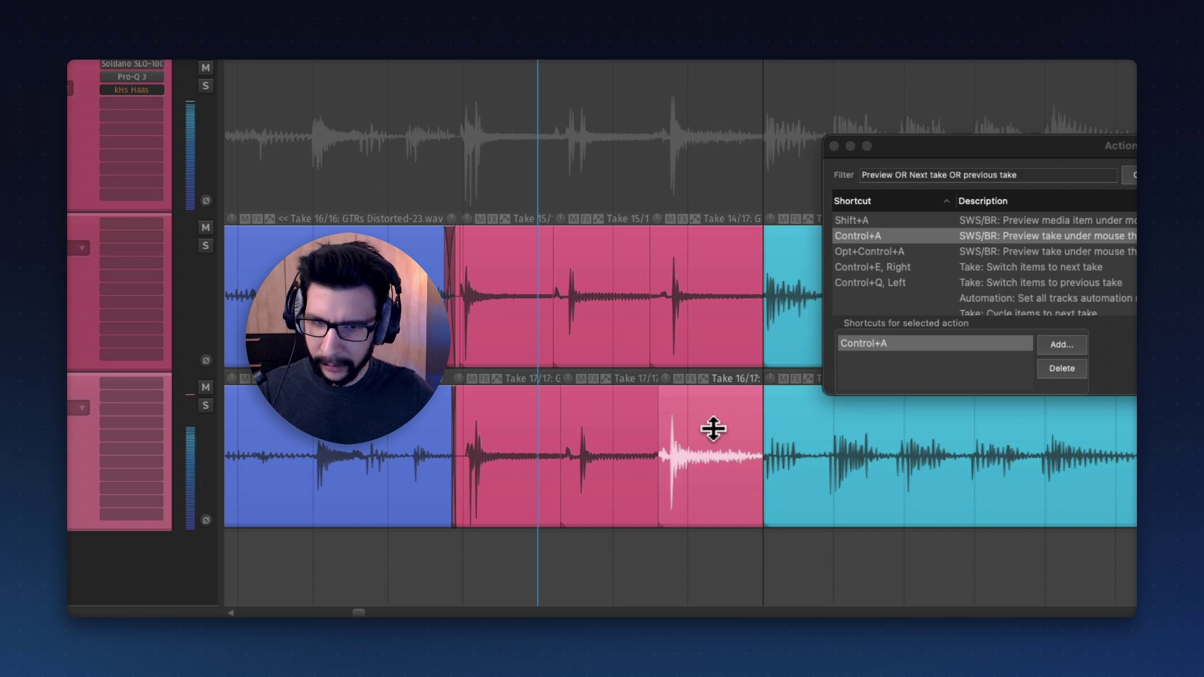
key("ctrl+q")
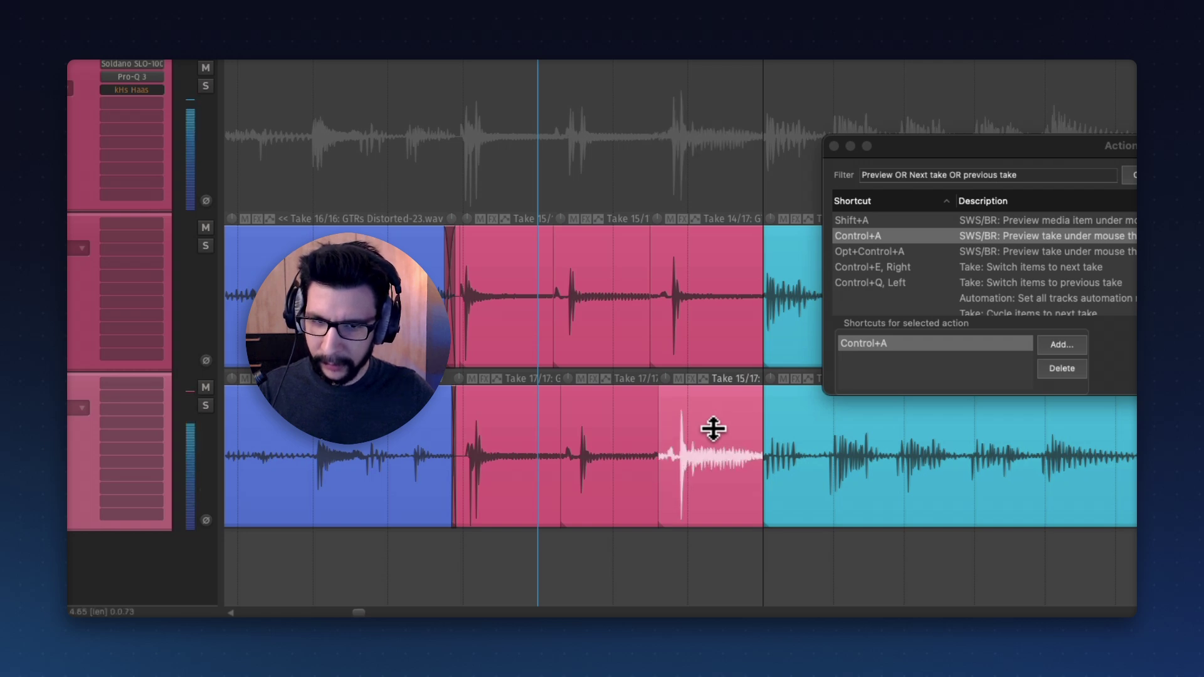
key("ctrl+e")
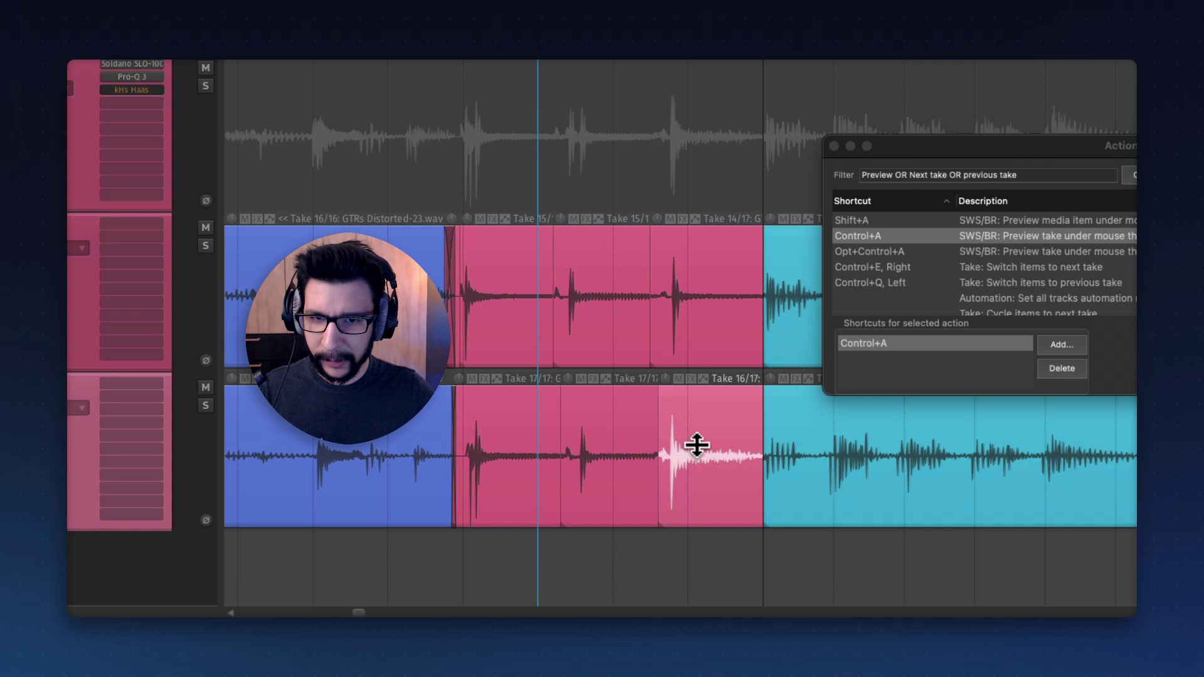
key("ctrl+e")
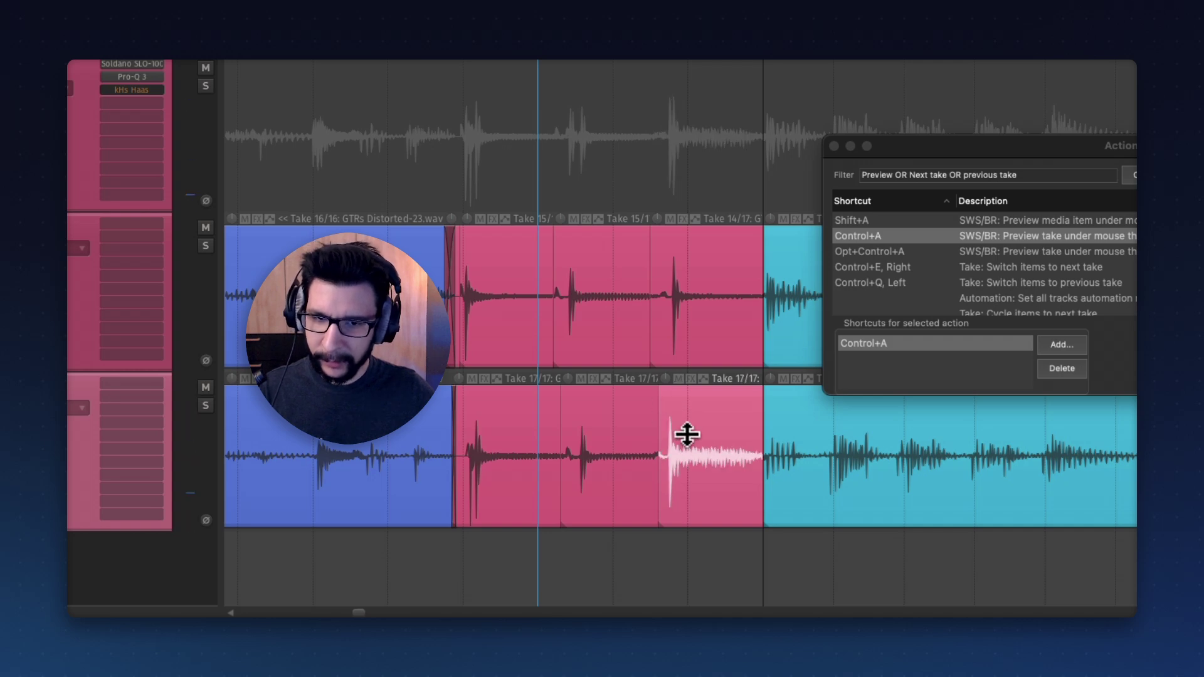
key("ctrl+a")
key("ctrl+q")
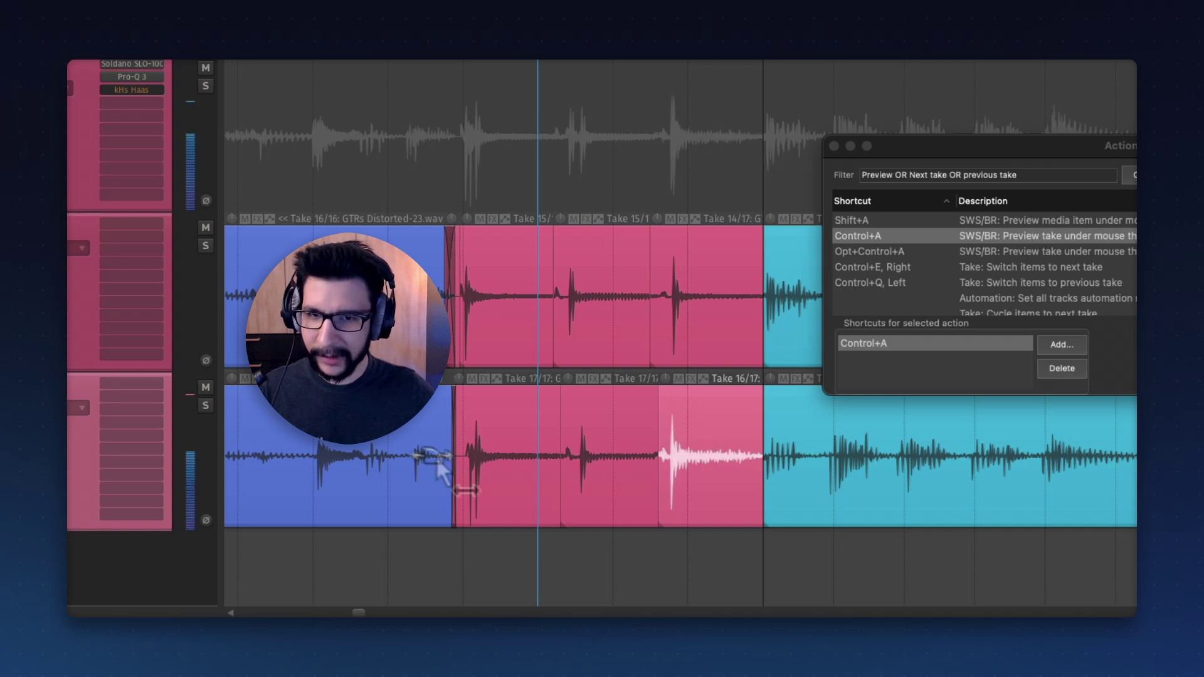
Preview the middle pink GtrR piece, and switch the middle GtrL piece to take 14 and preview it through its track
key("ctrl+a")
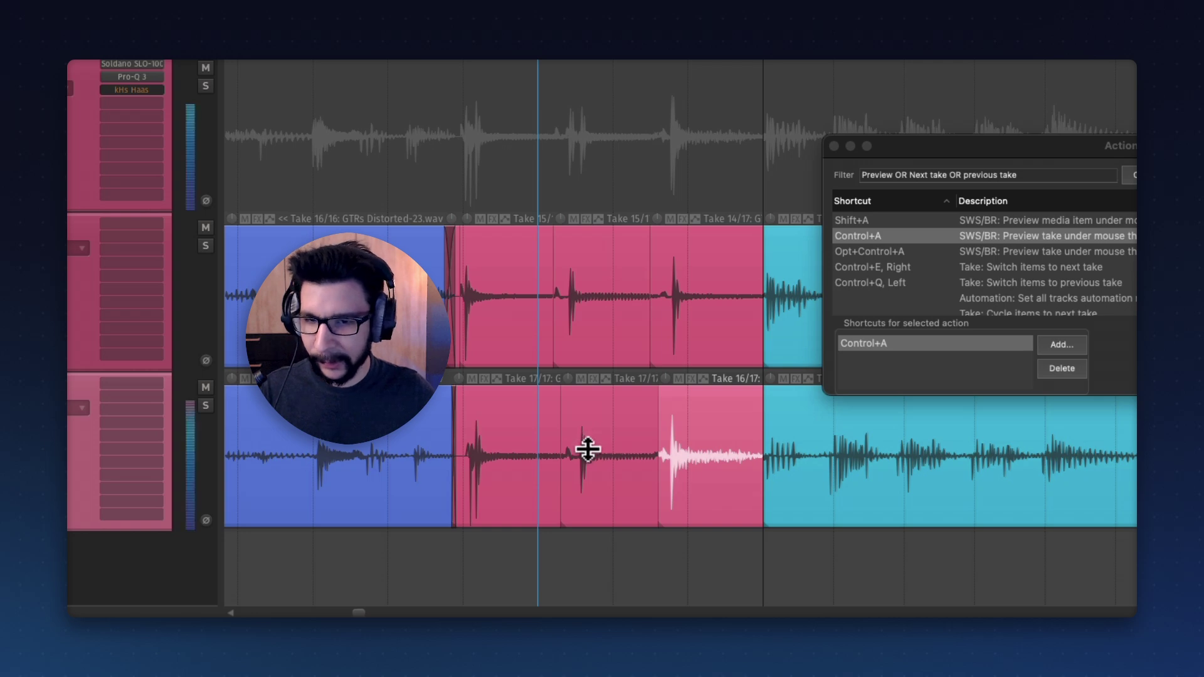
key("ctrl+a")
key("ctrl+a")
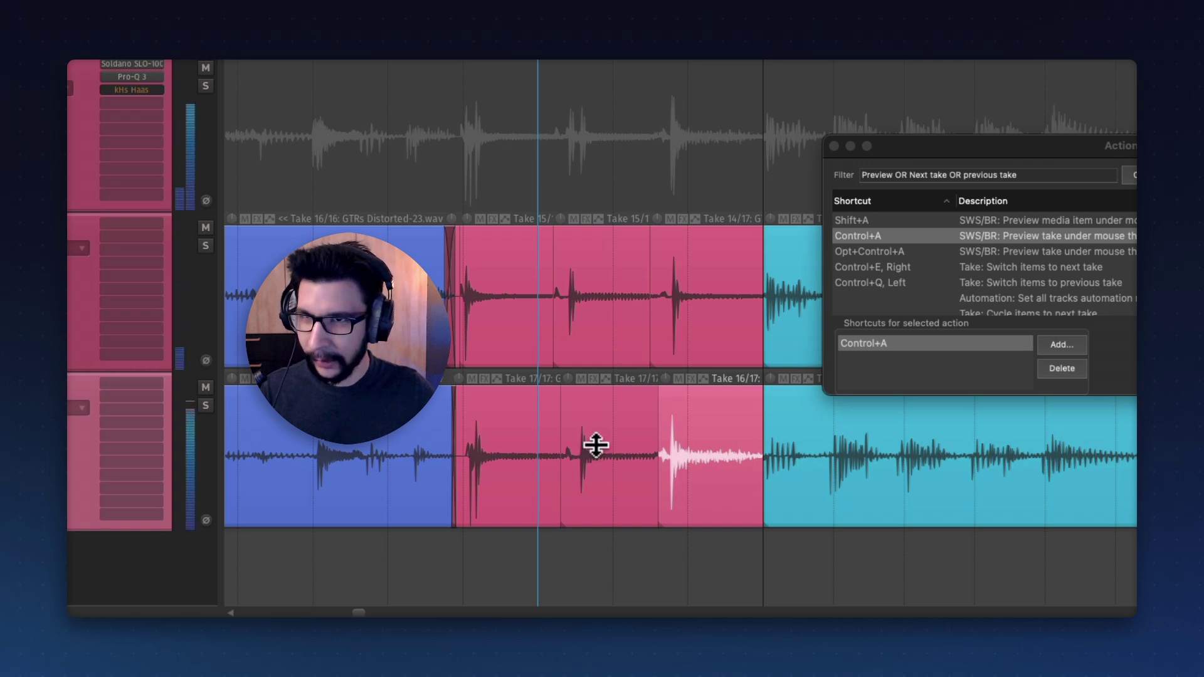
left_click(619, 316)
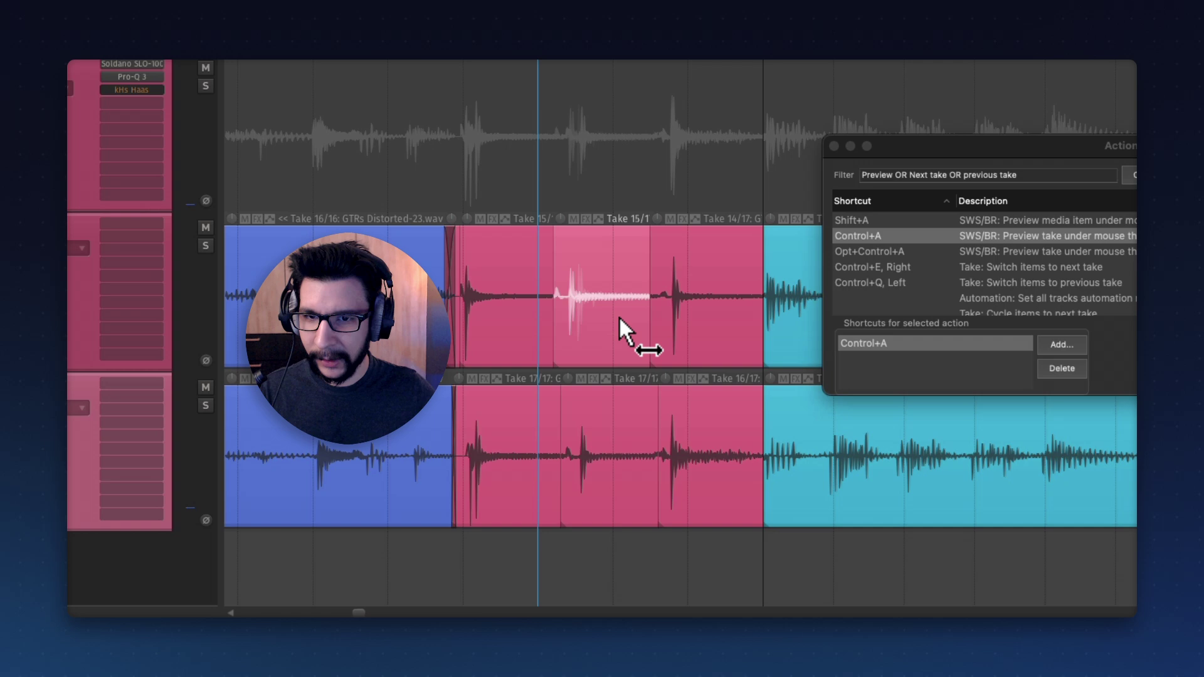
key("ctrl+q")
key("ctrl+a")
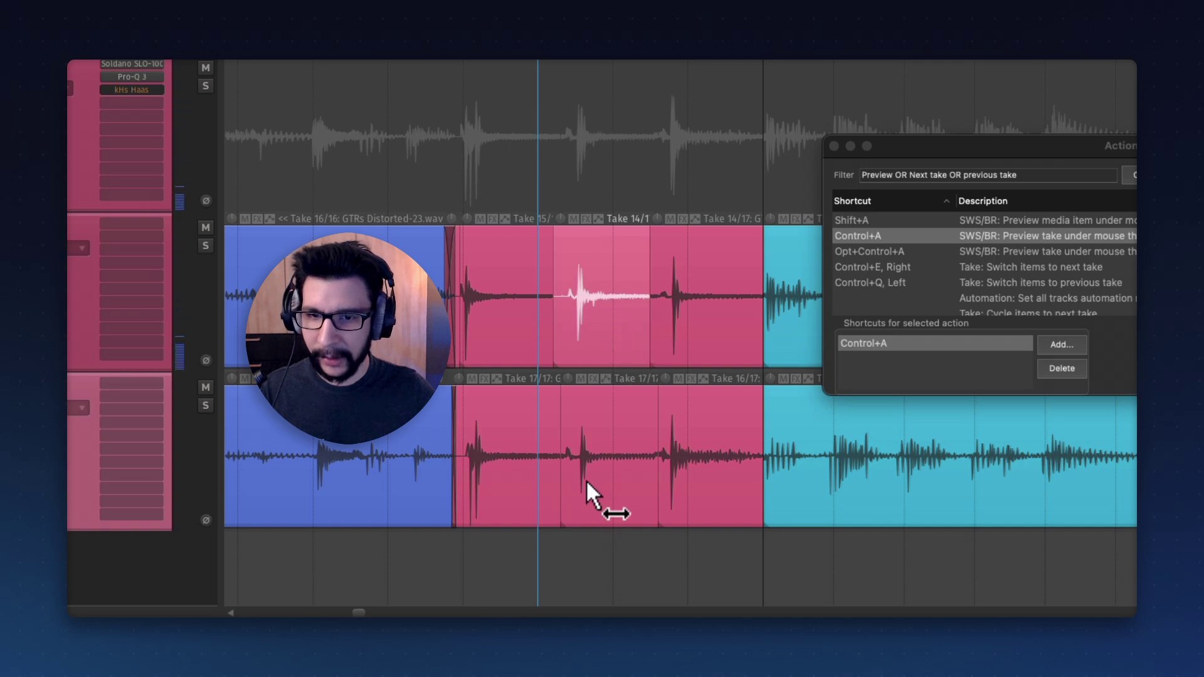
Preview the first pink pieces of GtrL and GtrR through their tracks and switch the GtrR piece to take 13
left_click(507, 294)
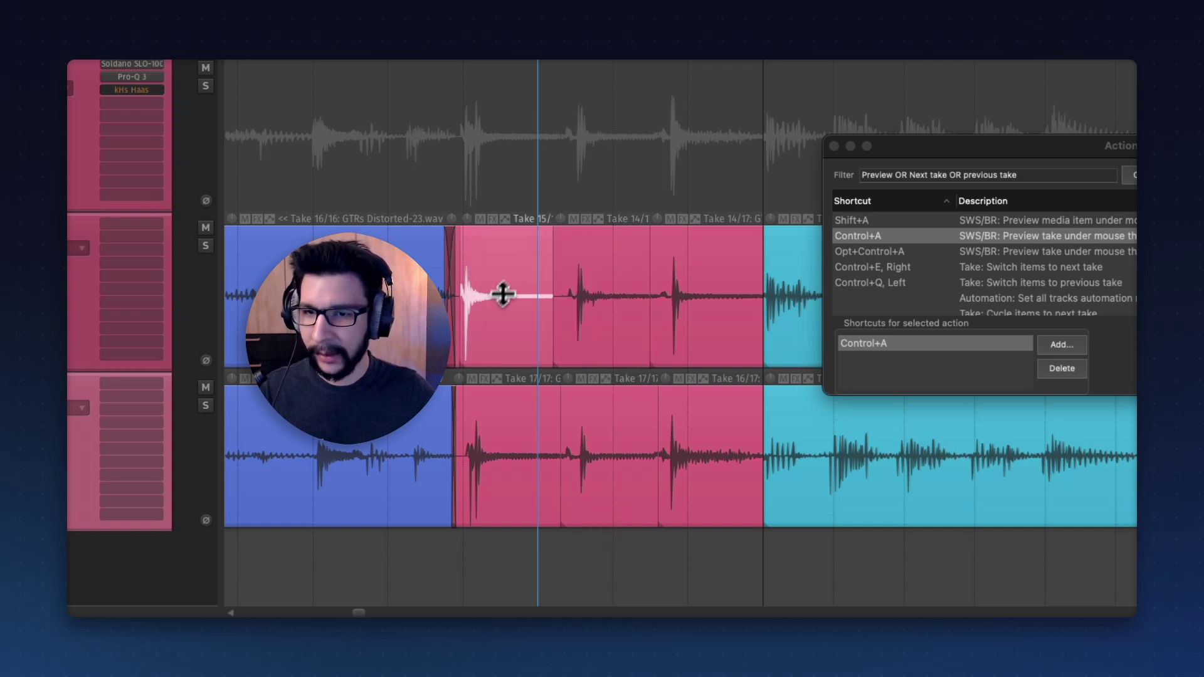
key("ctrl+a")
key("ctrl+a")
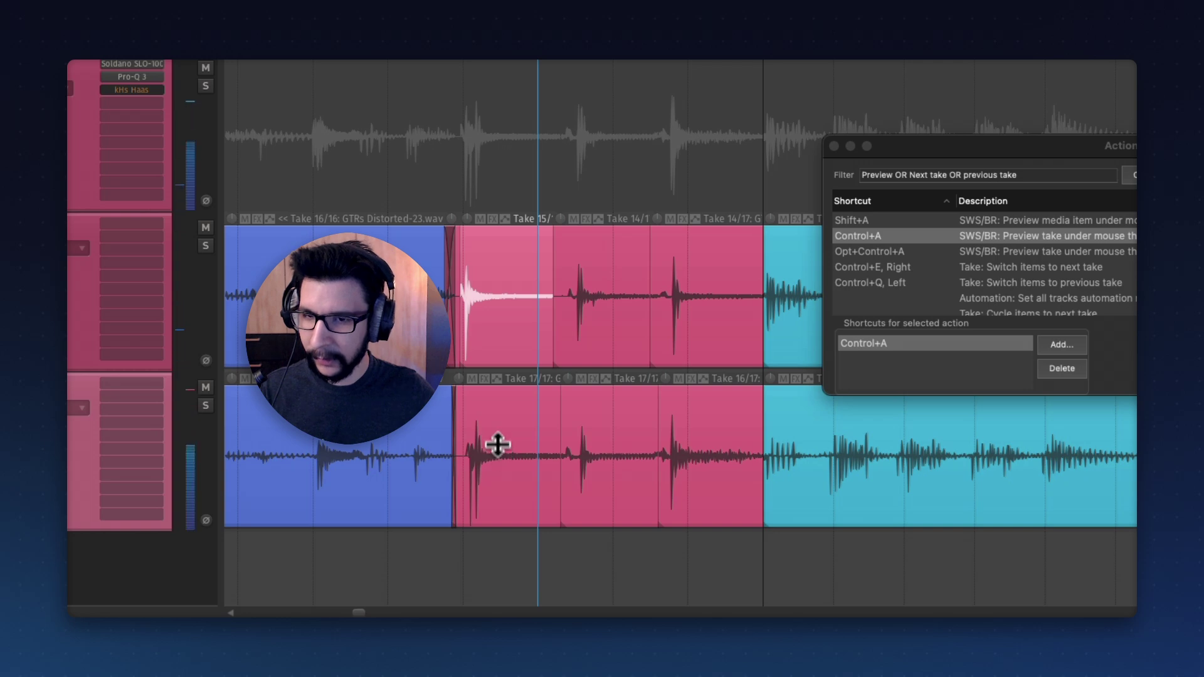
key("ctrl+a")
left_click(521, 436)
key("ctrl+q")
key("ctrl+q")
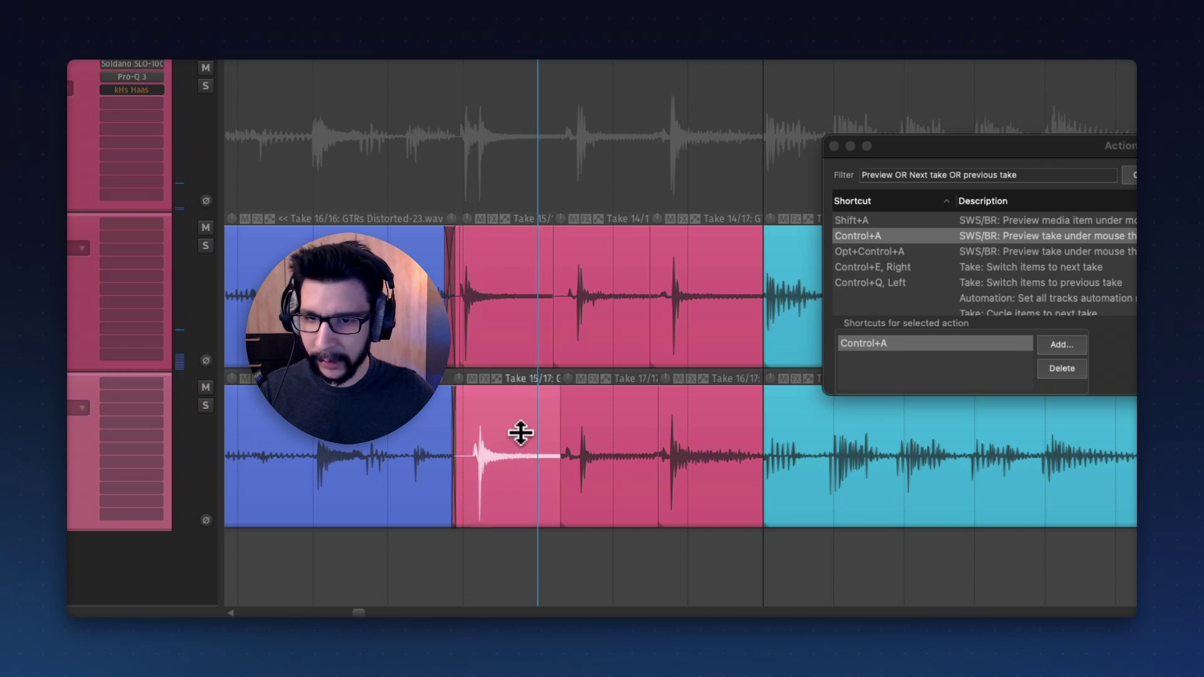
key("ctrl+q")
key("ctrl+q")
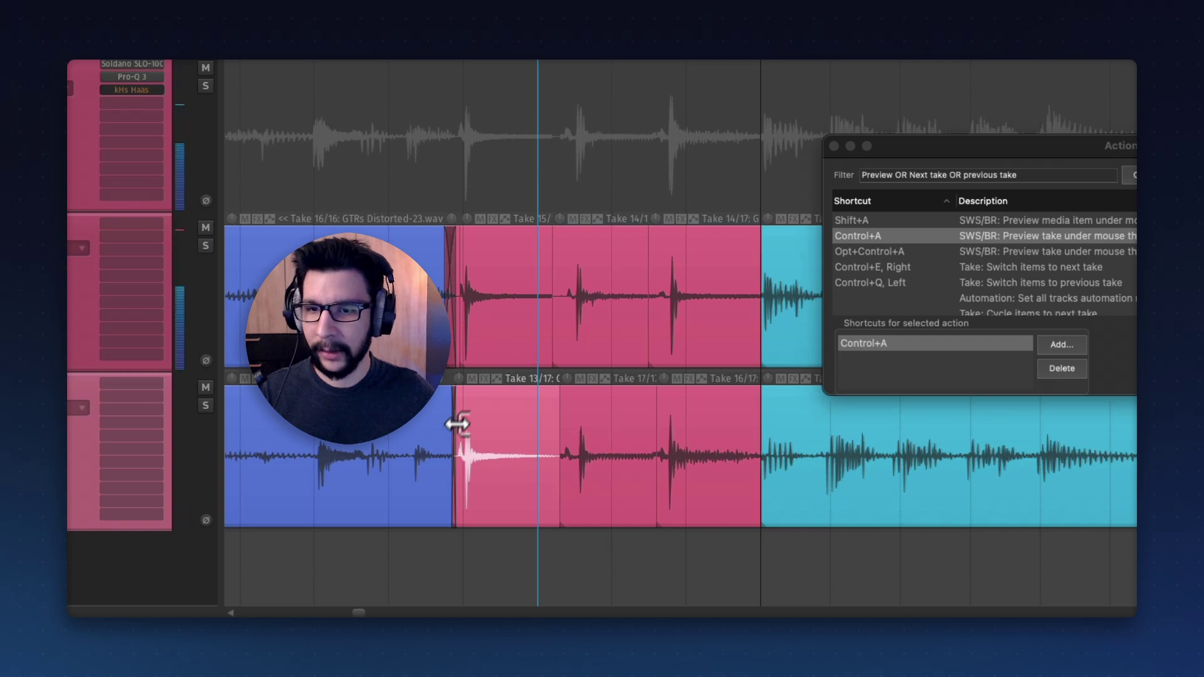
Select all six pink pieces on GtrL and GtrR and play back the comped section from before them
scroll(401, 502, "down", 2)
left_click_drag(492, 301, 665, 514)
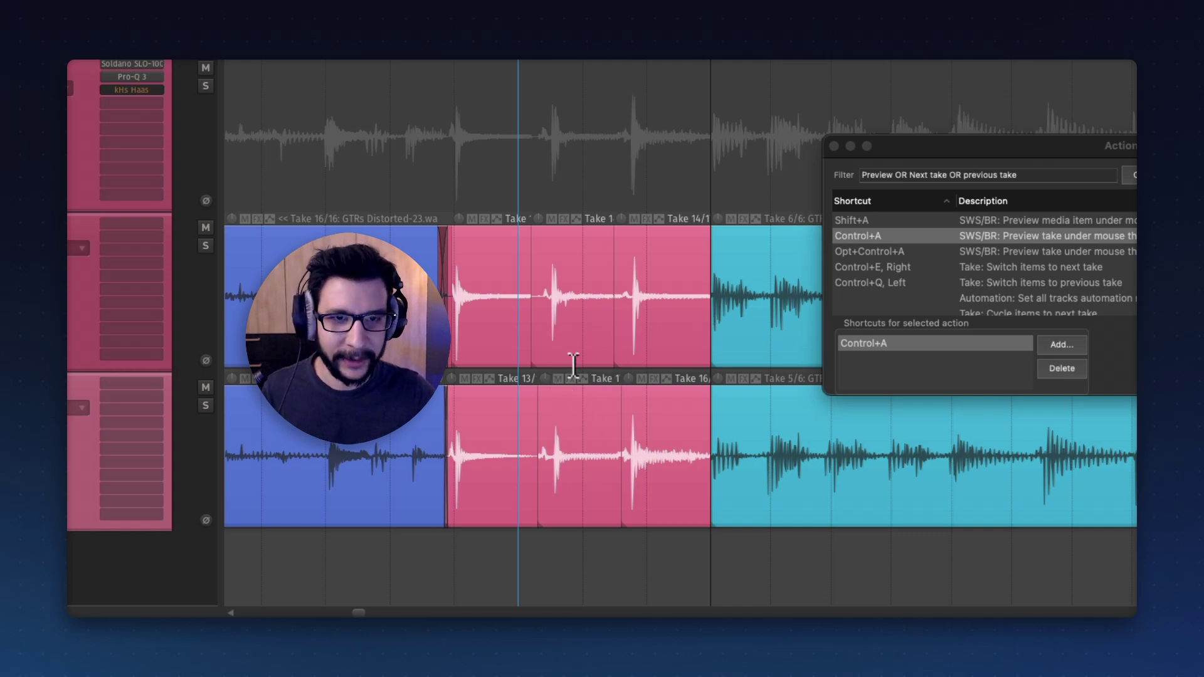
scroll(568, 361, "left", 3)
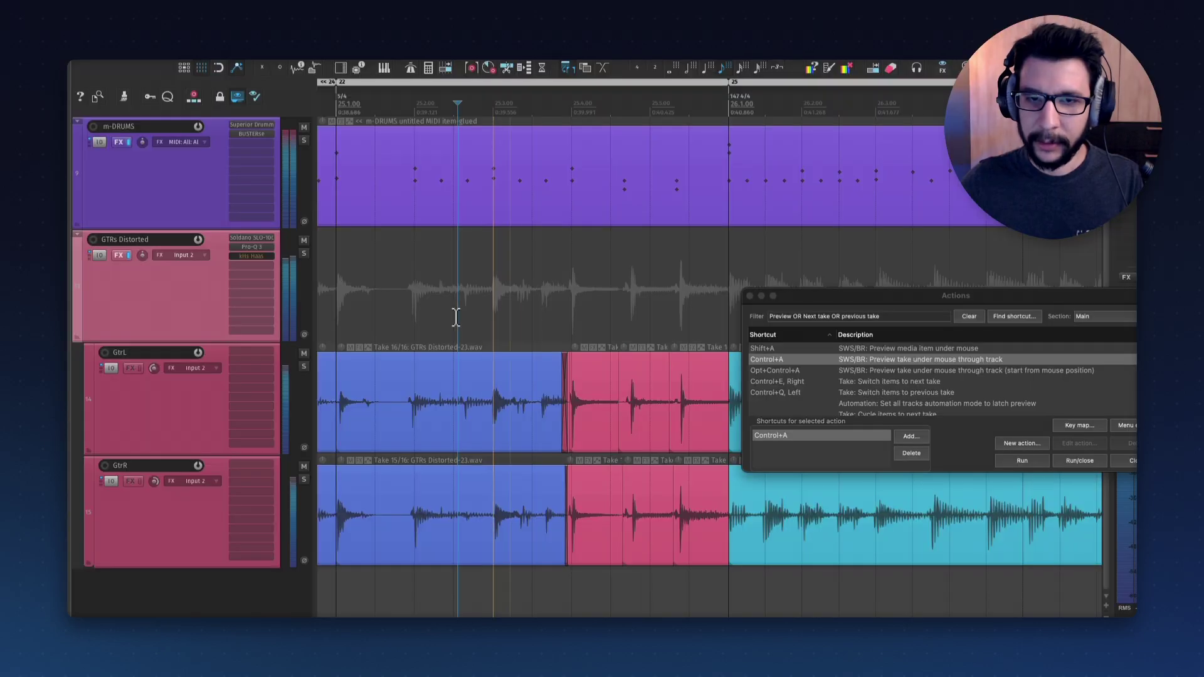
Extend the edge between the first and middle pink GtrL pieces so that they overlap in a short crossfade
left_click(624, 427)
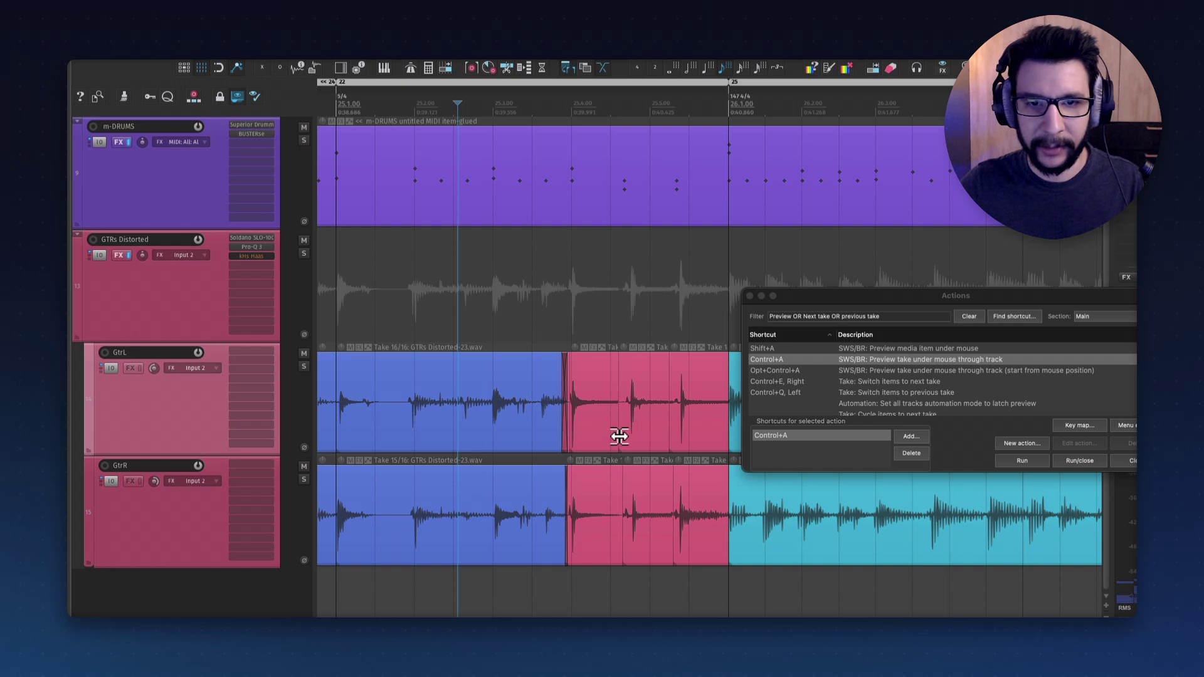
left_click_drag(619, 436, 611, 434)
left_click_drag(615, 433, 618, 434)
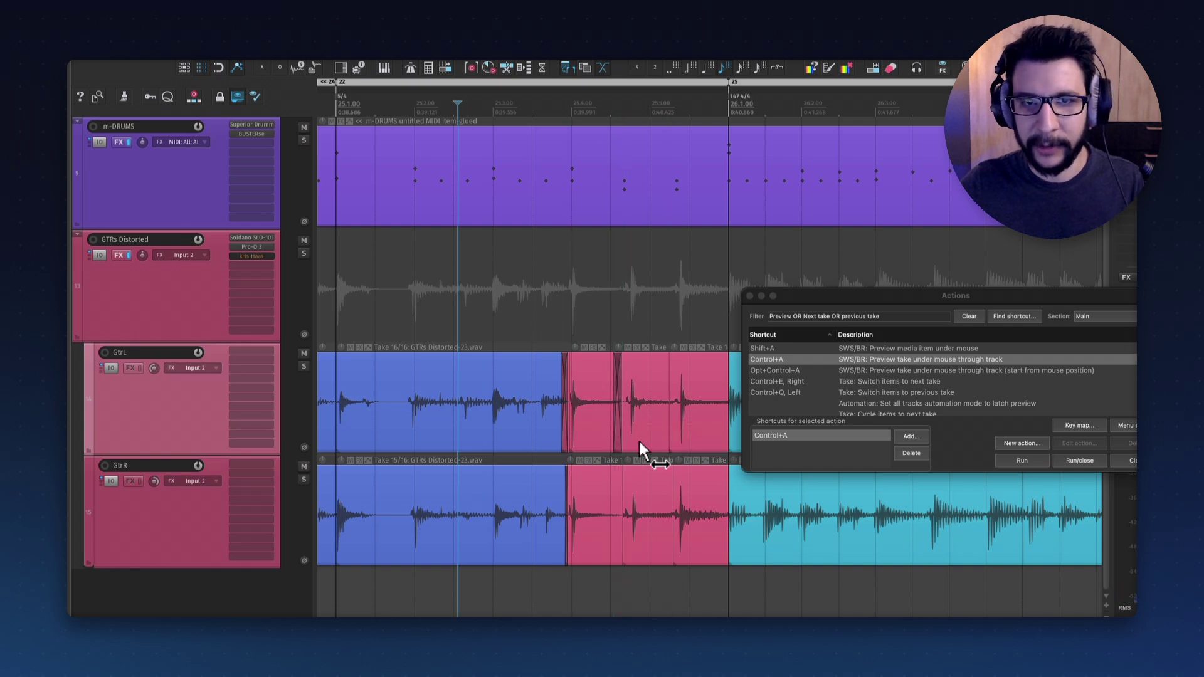
Slip the audio inside the third pink GtrL and GtrR pieces slightly earlier to align their hits with the drum note
scroll(705, 439, "up", 3)
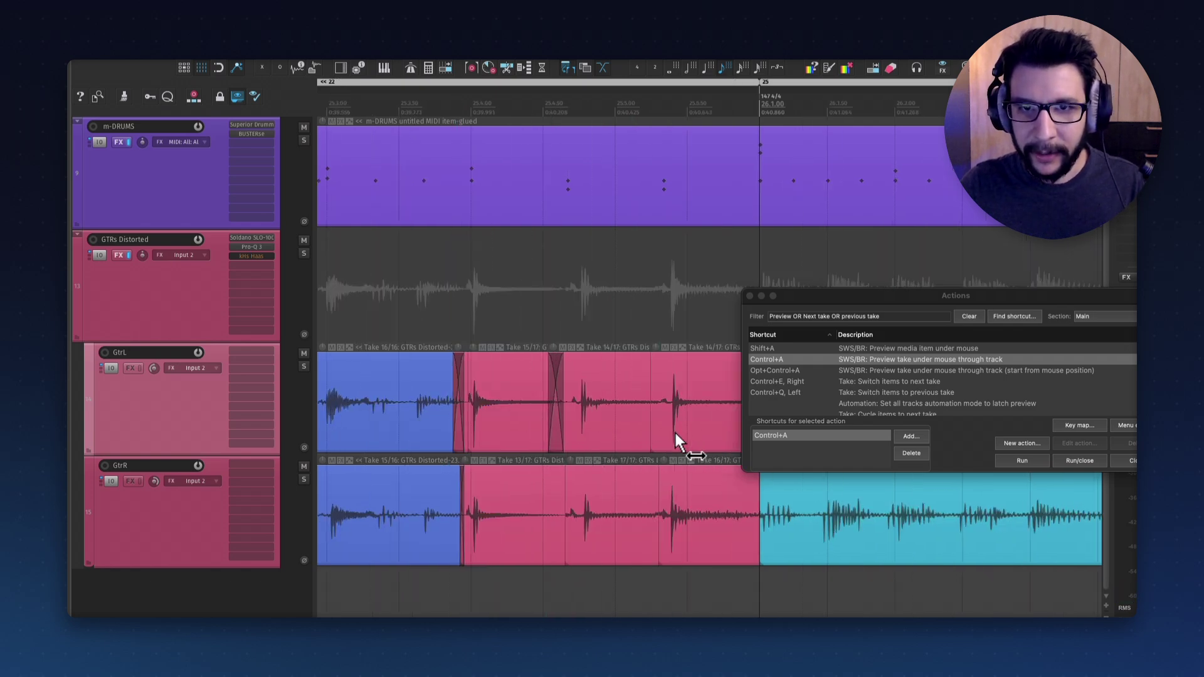
scroll(680, 359, "up", 3)
left_click_drag(676, 435, 672, 438)
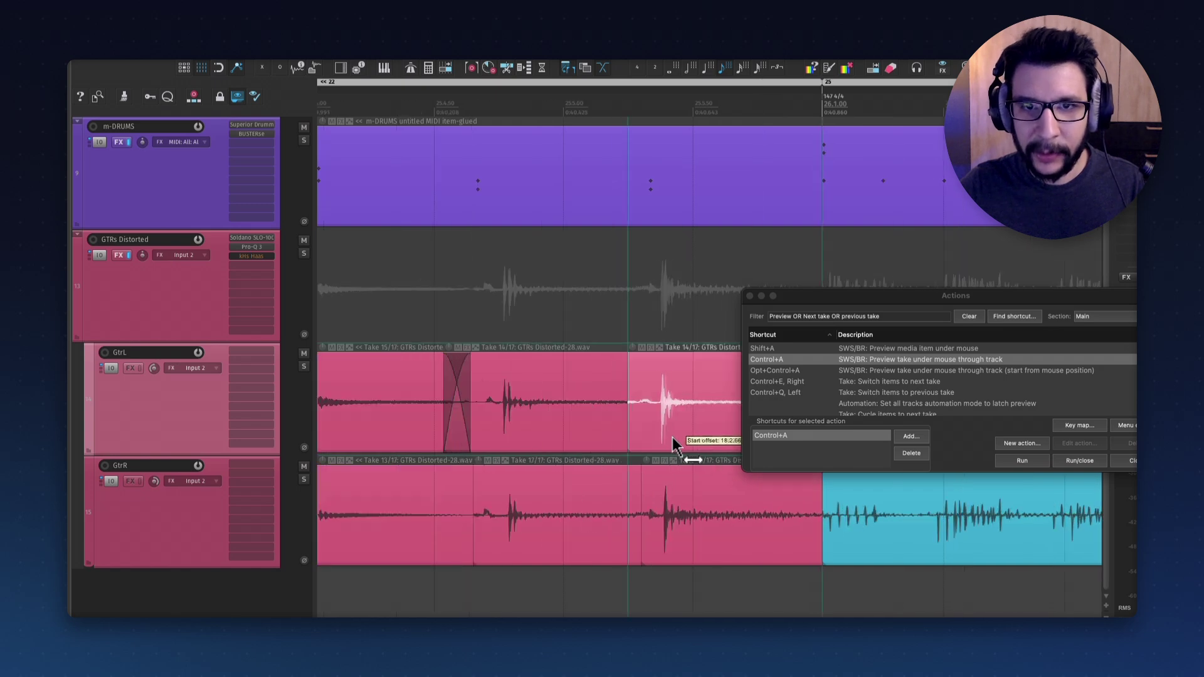
left_click(674, 537)
left_click_drag(683, 552, 676, 554)
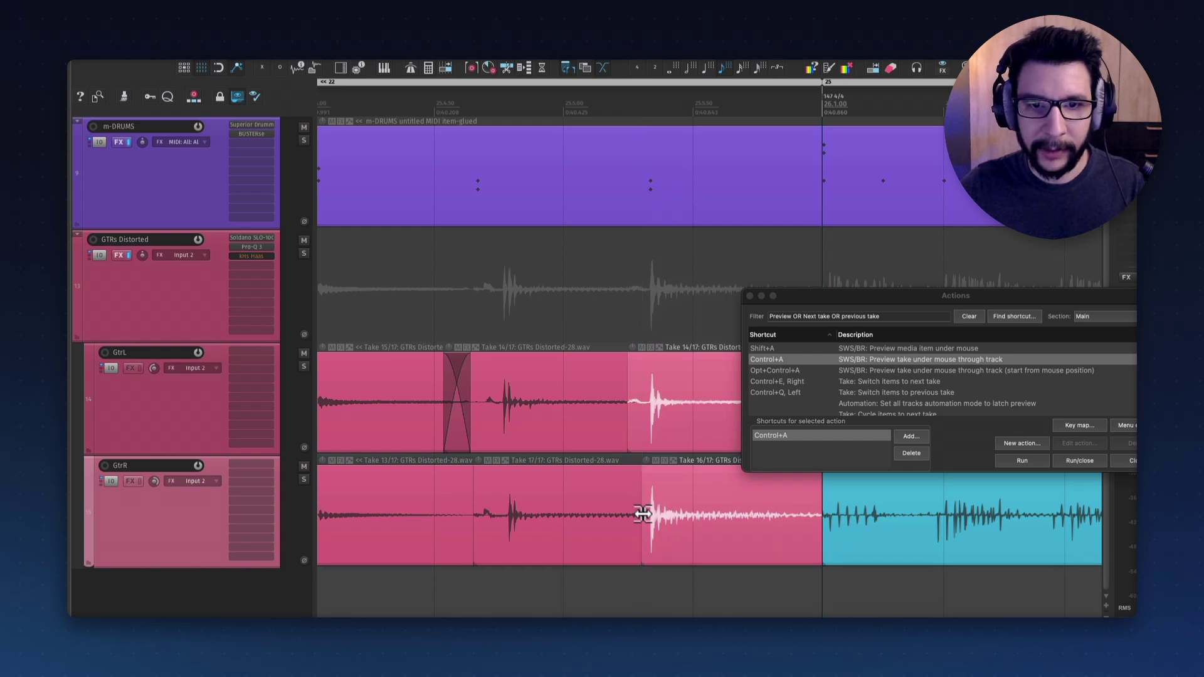
Slip the audio inside the middle pink GtrL and GtrR pieces onto the drum note, and crossfade the first two GtrR pieces
scroll(543, 402, "down", 1)
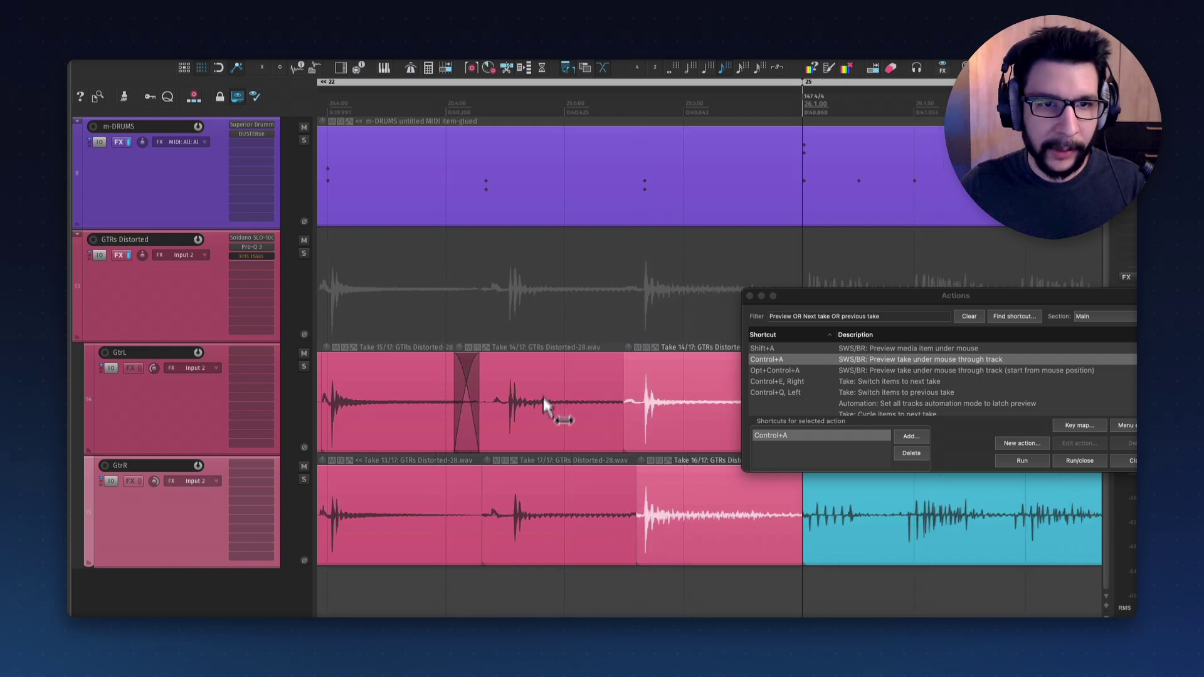
left_click(514, 417)
left_click(516, 522)
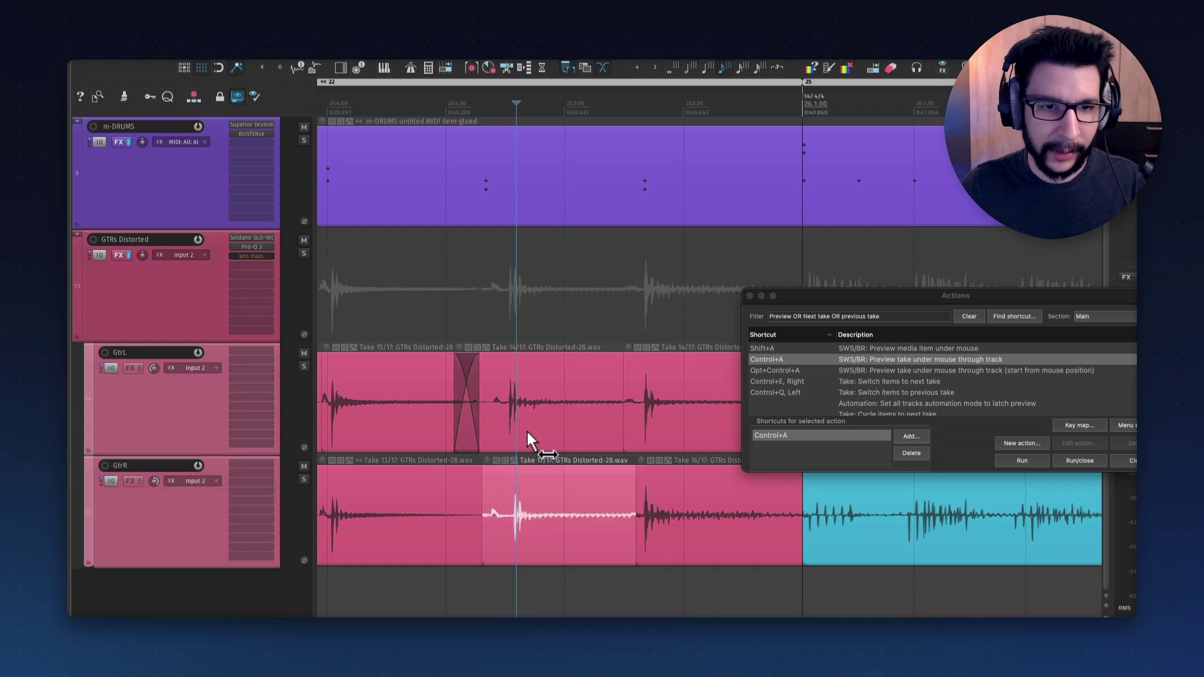
left_click(526, 431)
left_click(519, 515, "super")
left_click_drag(532, 543, 632, 529)
left_click(464, 551)
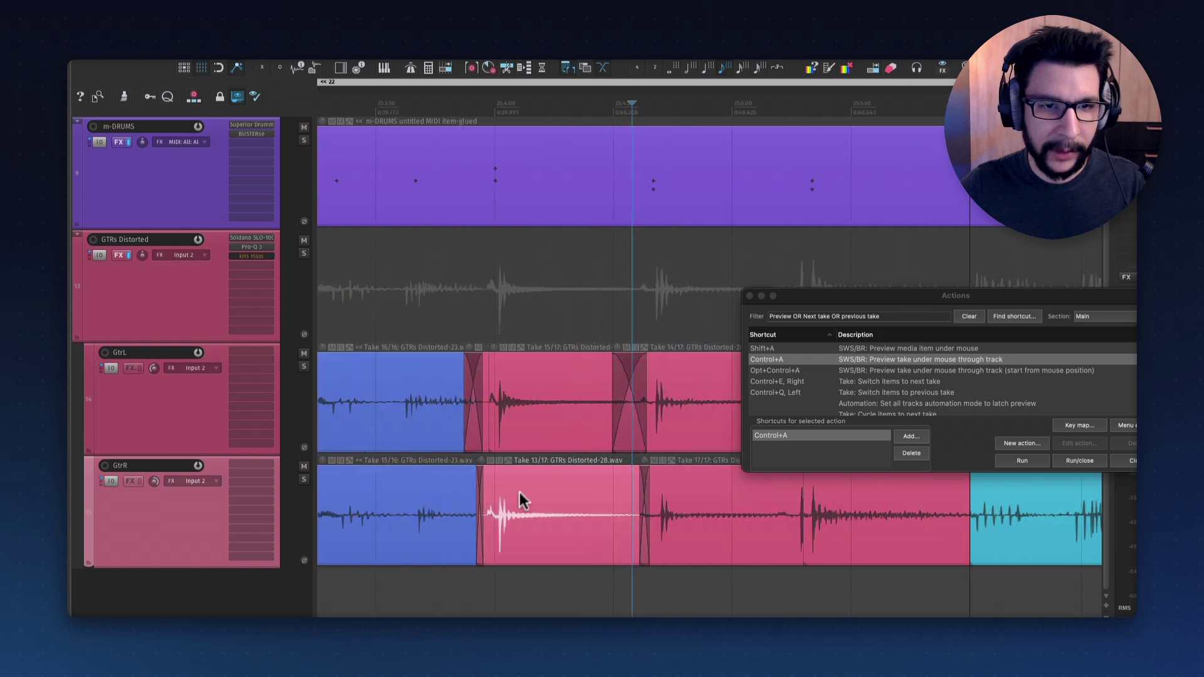
left_click(513, 419)
Place the edit cursor in the blue section ahead of the pink pieces and play back the aligned comp
scroll(512, 421, "down", 3)
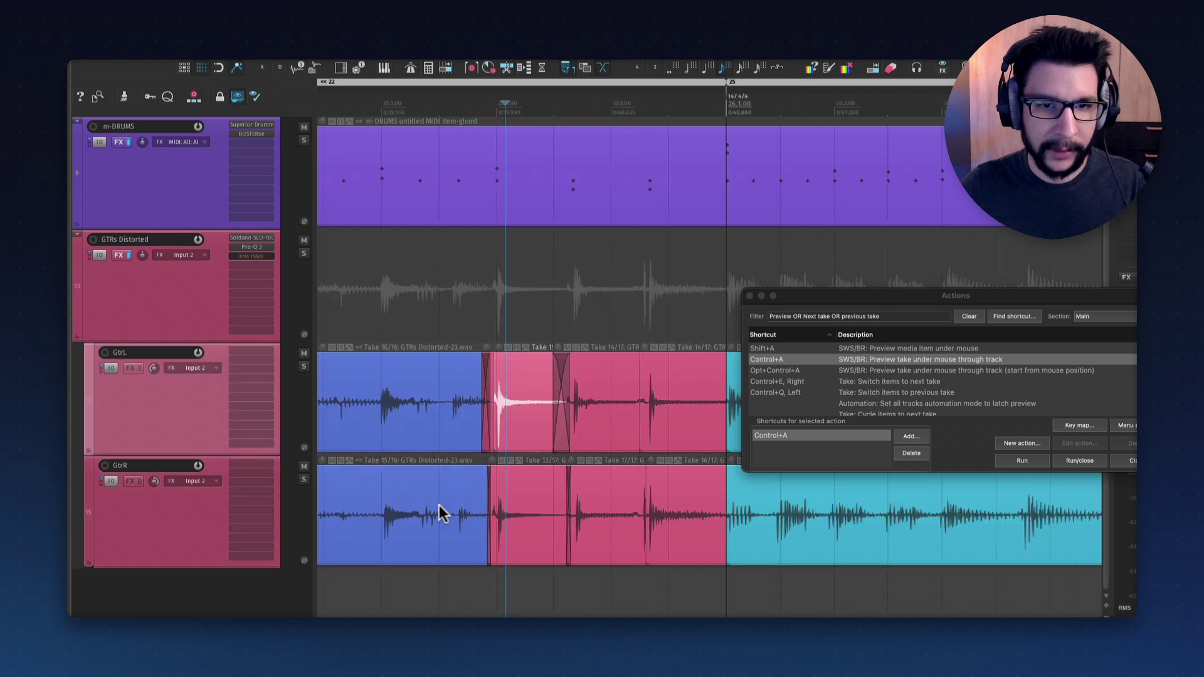
scroll(439, 505, "down", 3)
left_click(392, 320)
left_click_drag(445, 327, 552, 324)
left_click(467, 304)
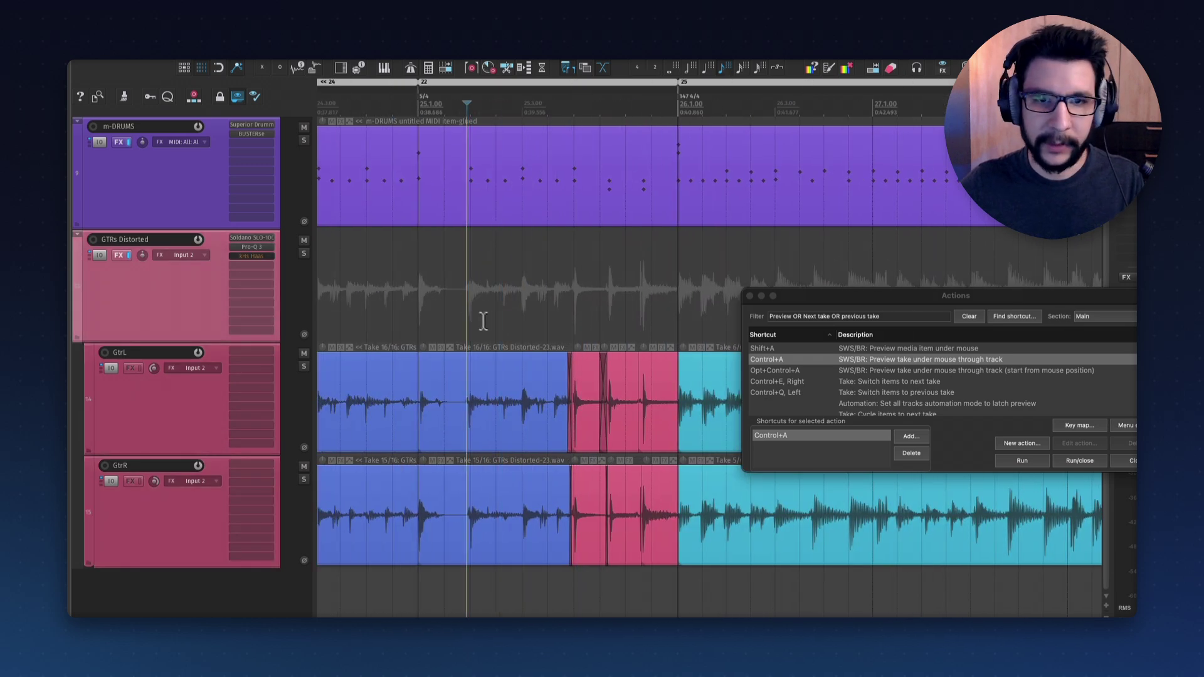
key("space")
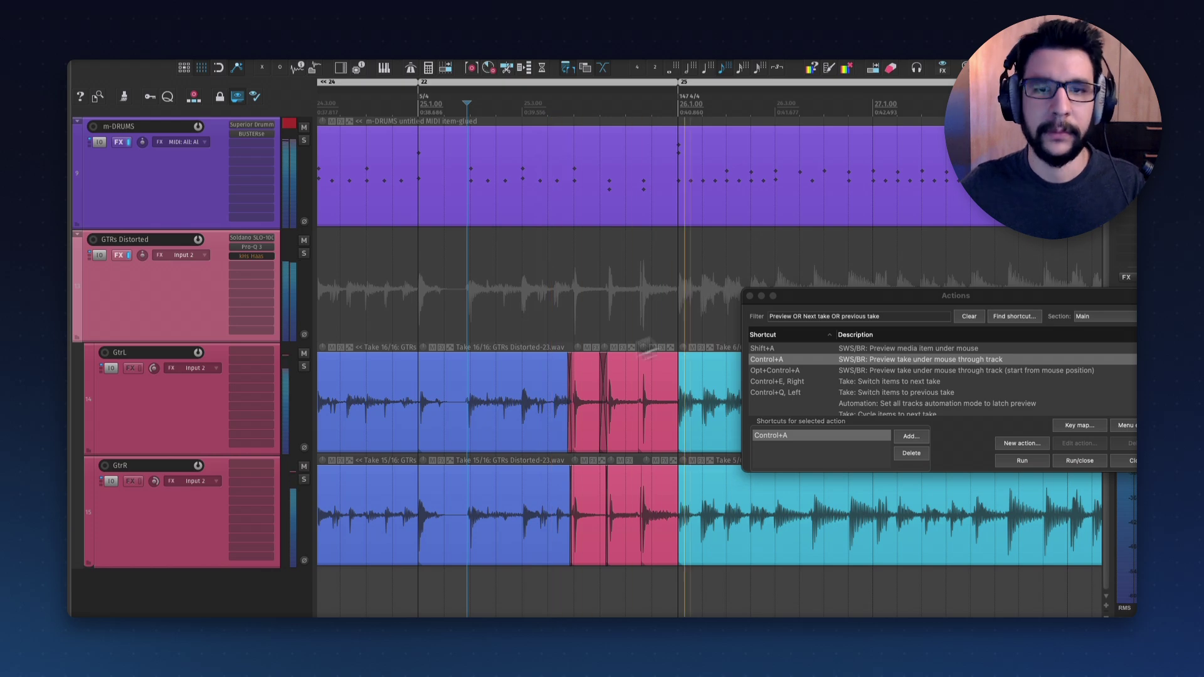
Extend the start of the third pink pieces on GtrL and GtrR to overlap the middle pieces with short crossfades
scroll(613, 450, "up", 4)
scroll(594, 432, "left", 6)
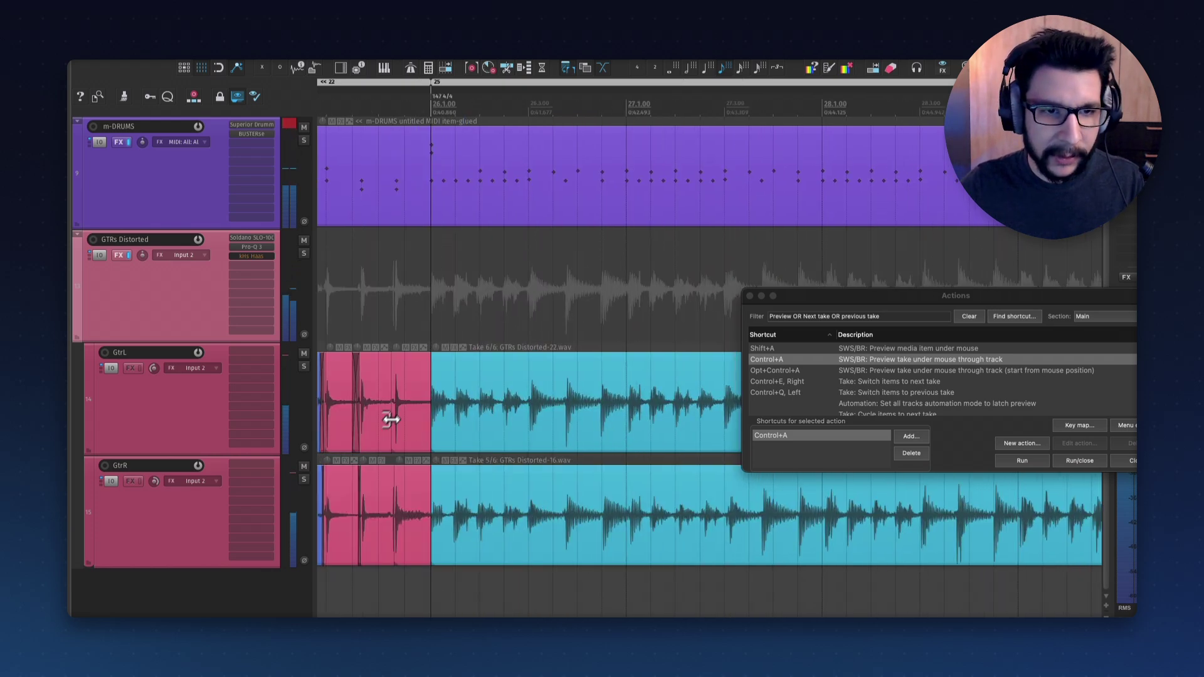
left_click_drag(458, 422, 454, 423)
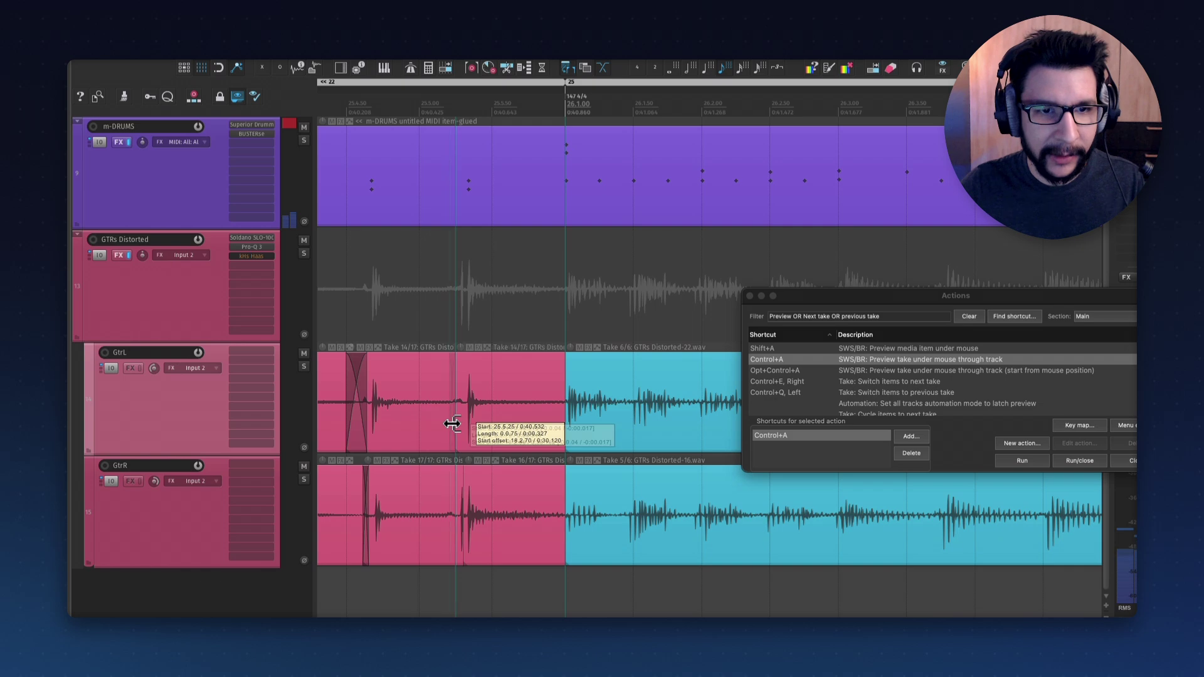
left_click_drag(463, 549, 453, 544)
scroll(452, 545, "down", 2)
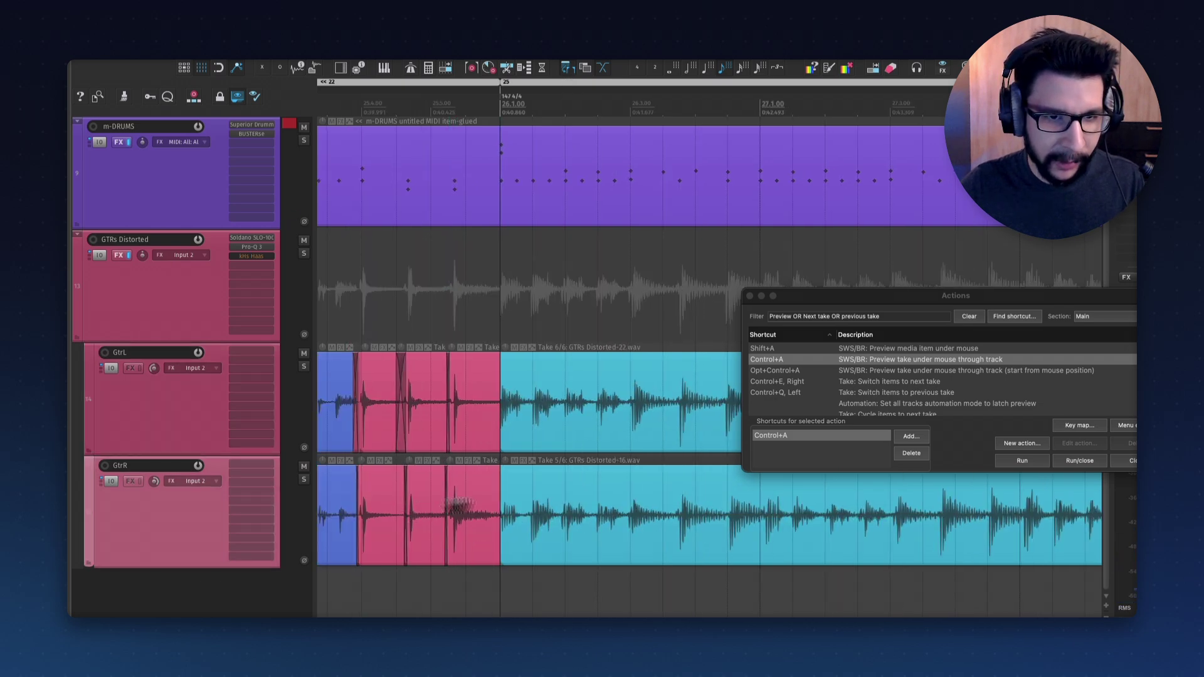
scroll(564, 326, "left", 8)
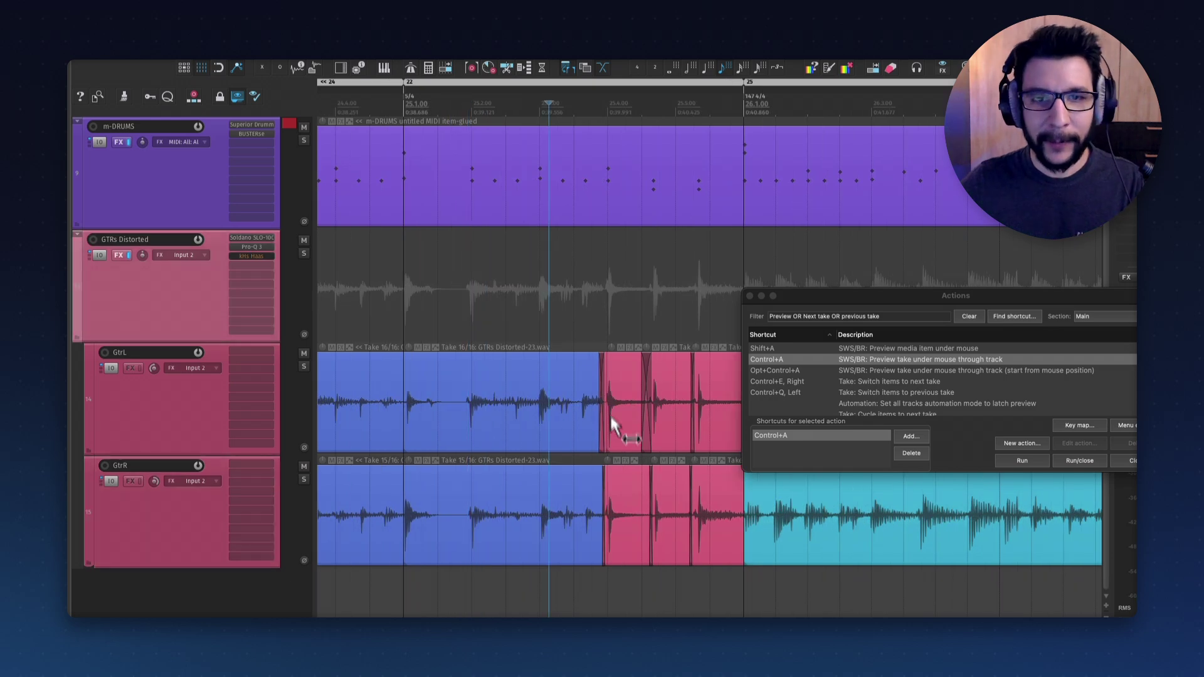
Examine the finished pink pieces on GtrL and GtrR alongside the surrounding blue and cyan sections
scroll(611, 330, "down", 3)
scroll(599, 296, "down", 3)
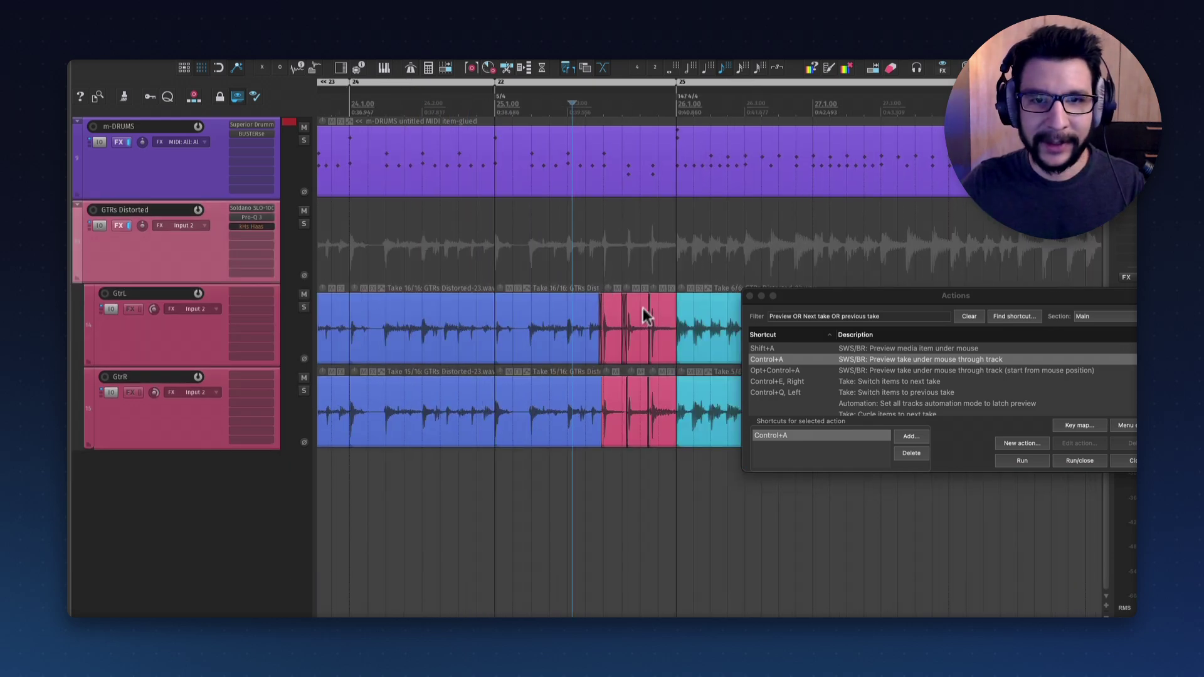
scroll(634, 312, "up", 2)
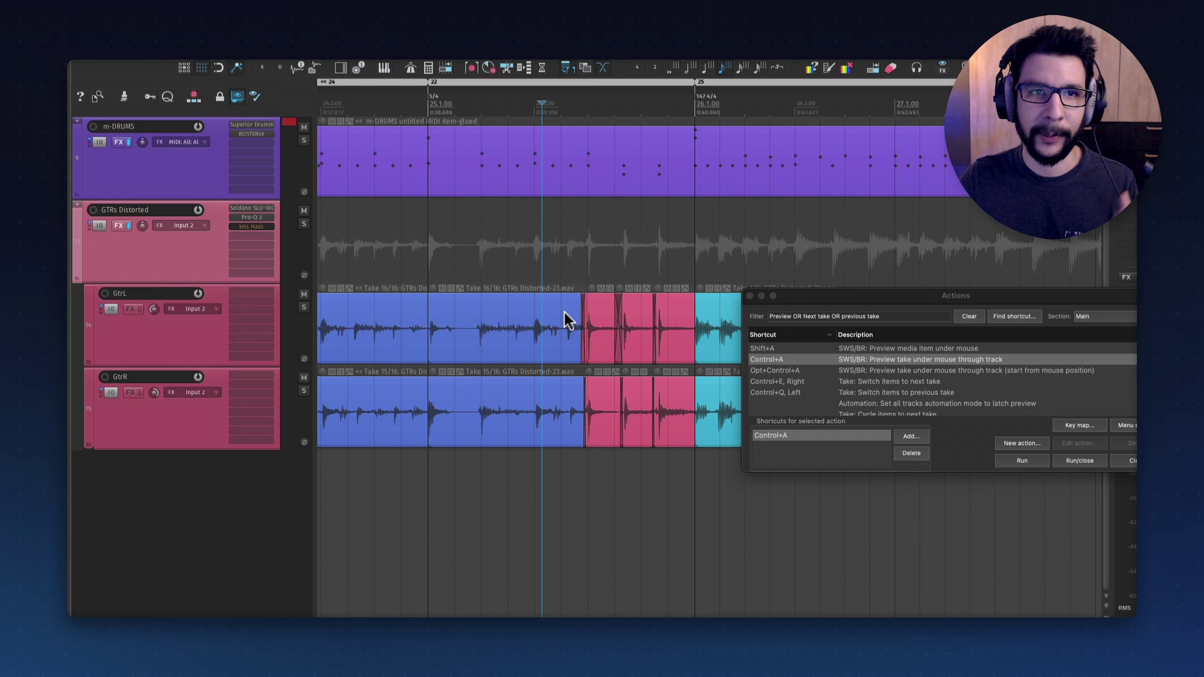
scroll(564, 320, "left", 3)
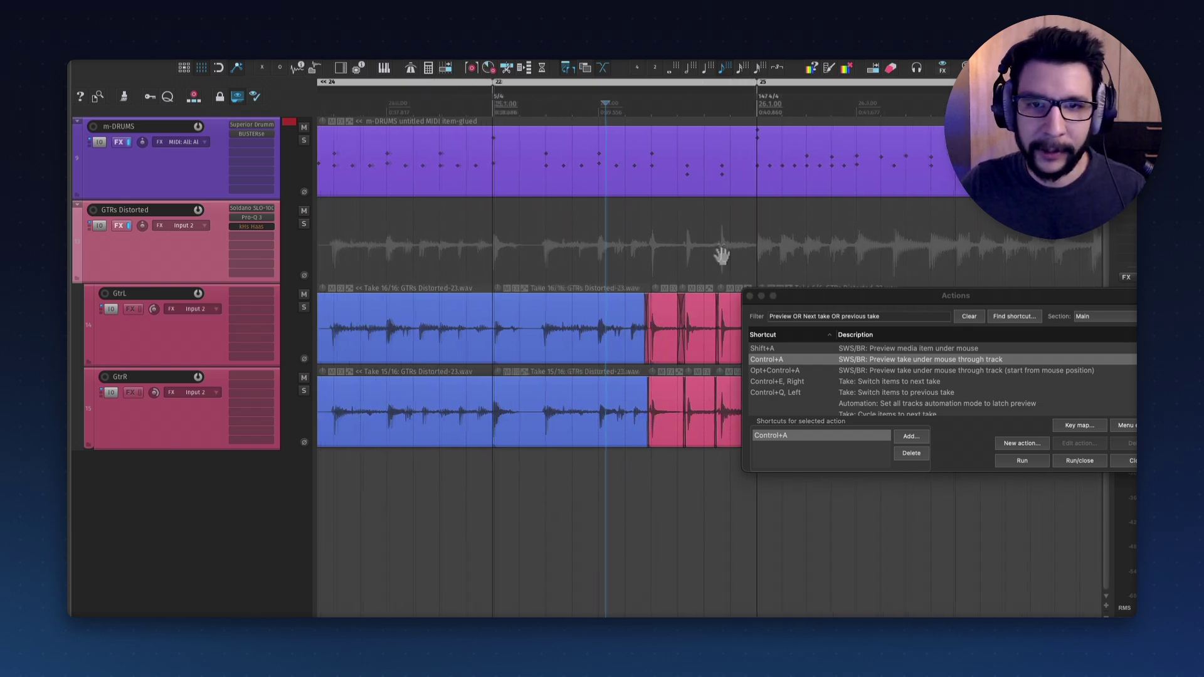
scroll(722, 254, "right", 3)
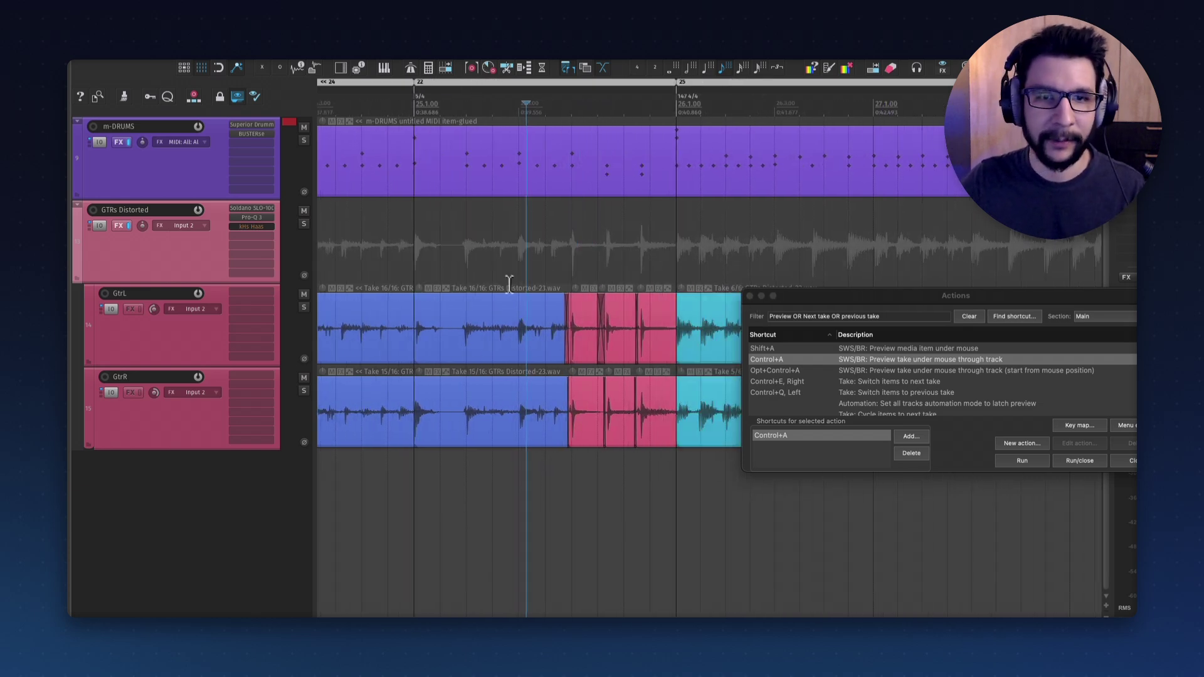
scroll(576, 303, "down", 2)
scroll(536, 253, "left", 2)
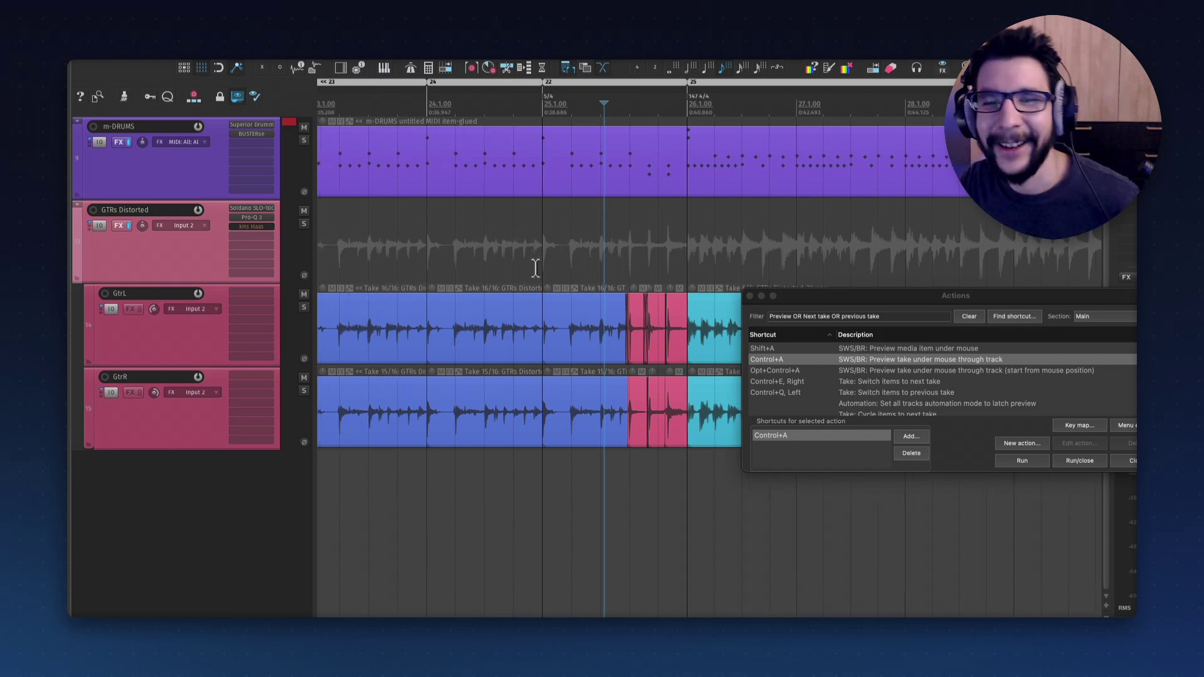
scroll(578, 274, "down", 2)
scroll(540, 268, "left", 3)
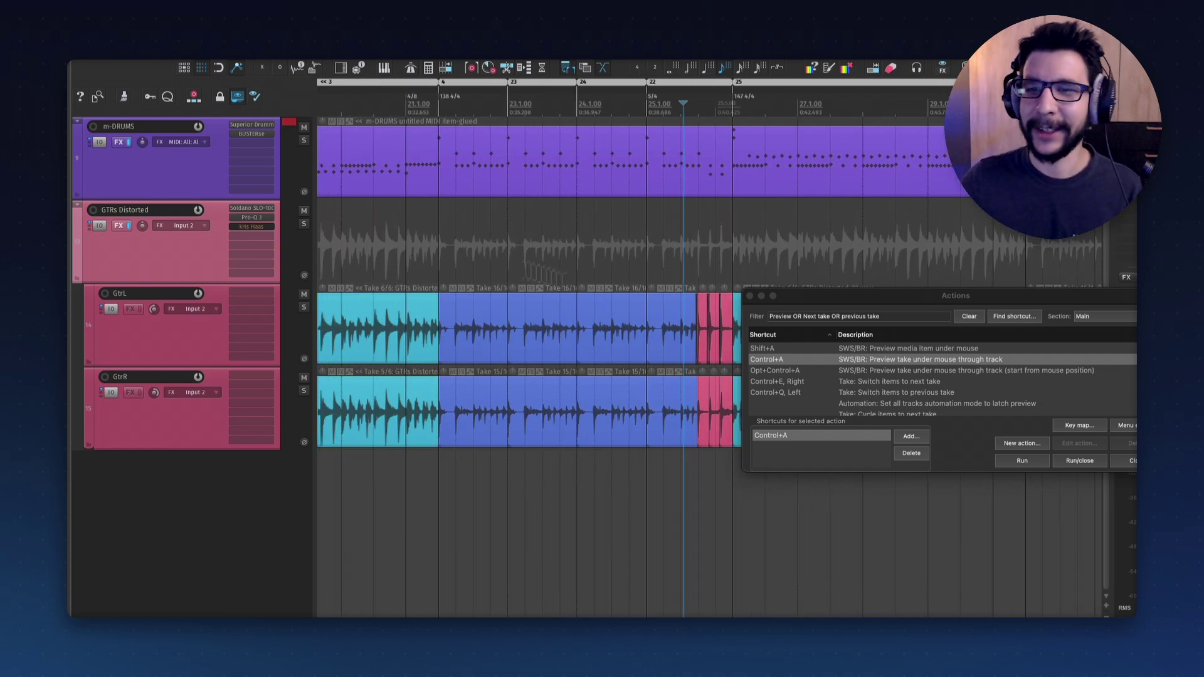
Review the shortcuts assigned to the media item and take preview actions and to switching items to the next or previous take
left_click(874, 349)
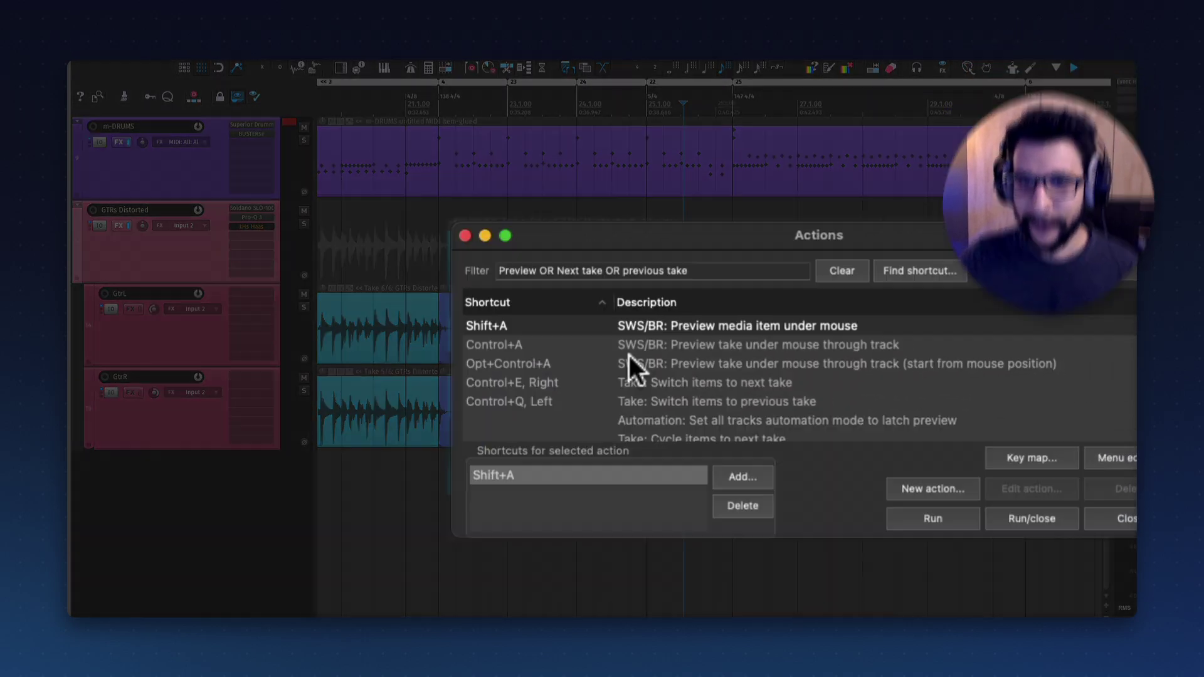
left_click(846, 370)
left_click(845, 391)
left_click(643, 383)
left_click(637, 345)
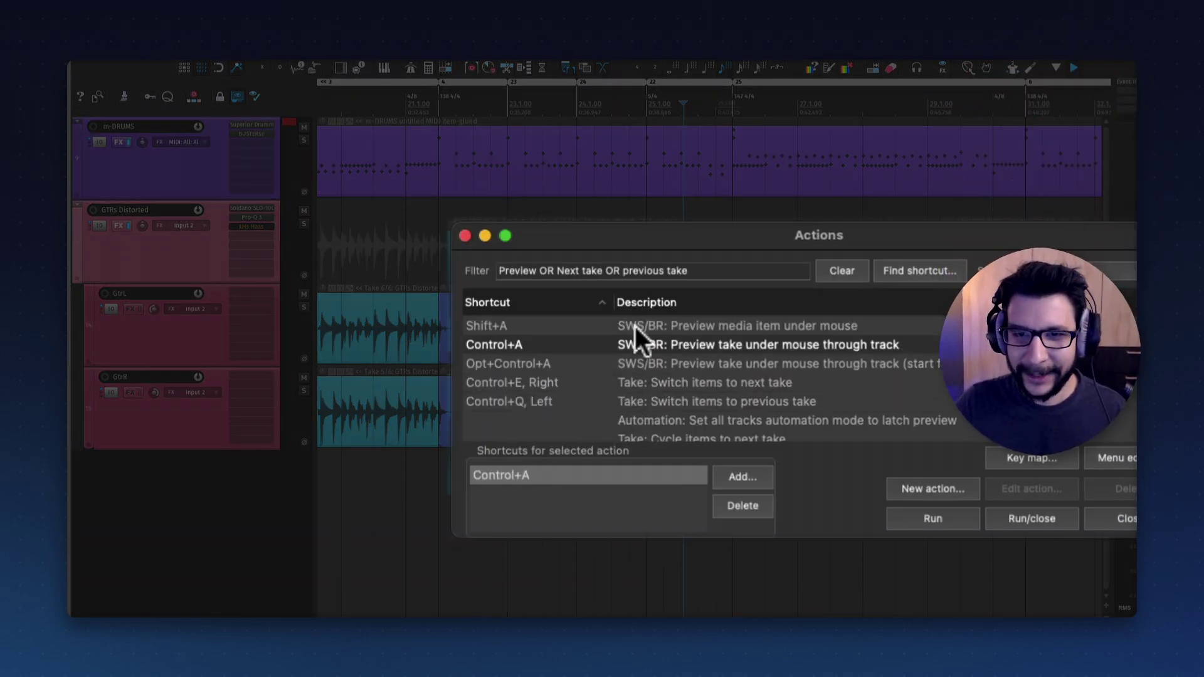
left_click(634, 326)
left_click(637, 344)
left_click(639, 395)
left_click(584, 383)
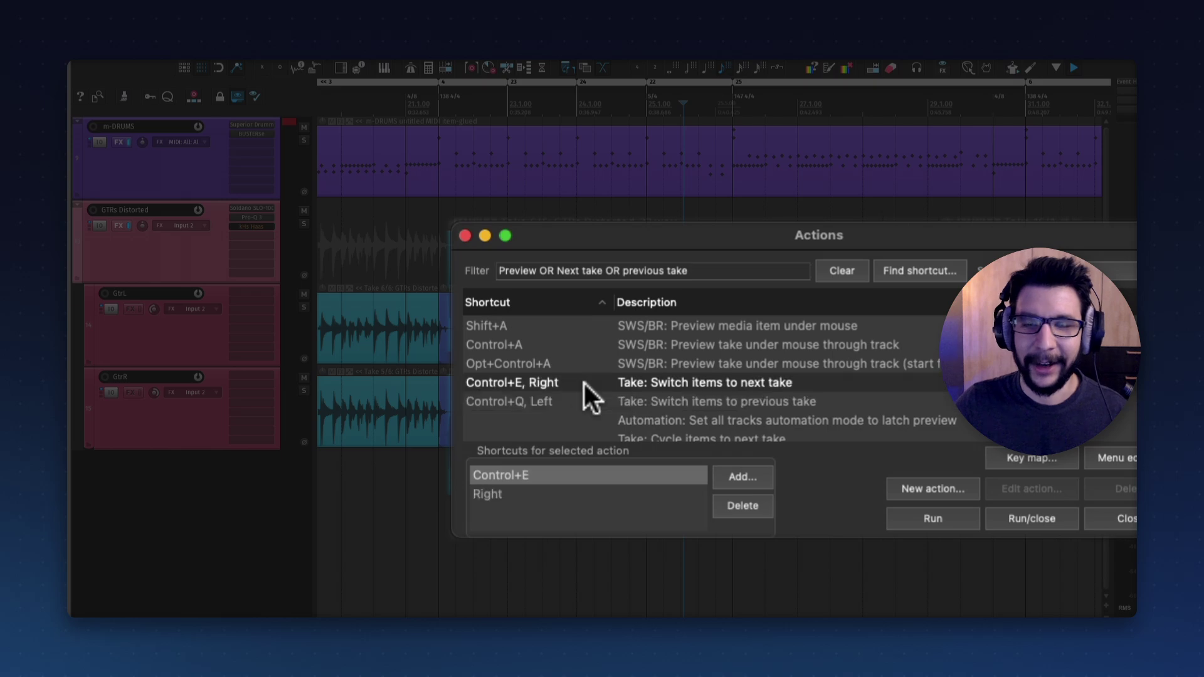